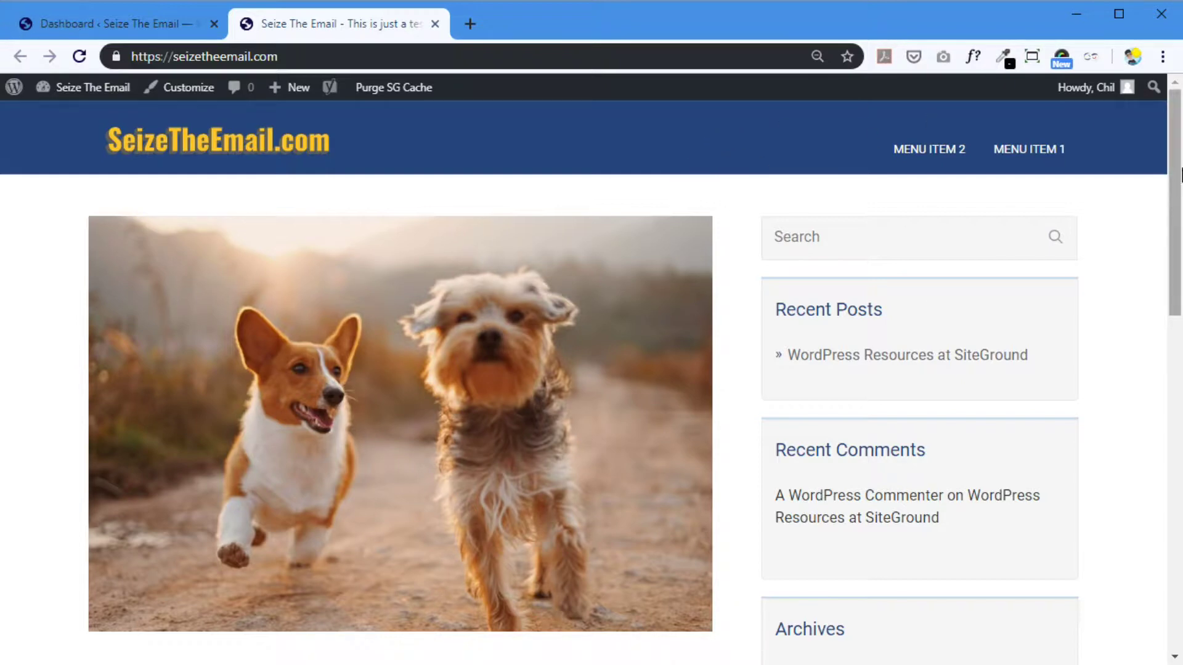
- Open the Rise theme's Customizer Header panel and expand the Header type dropdown
drag(1175, 177, 1114, 520)
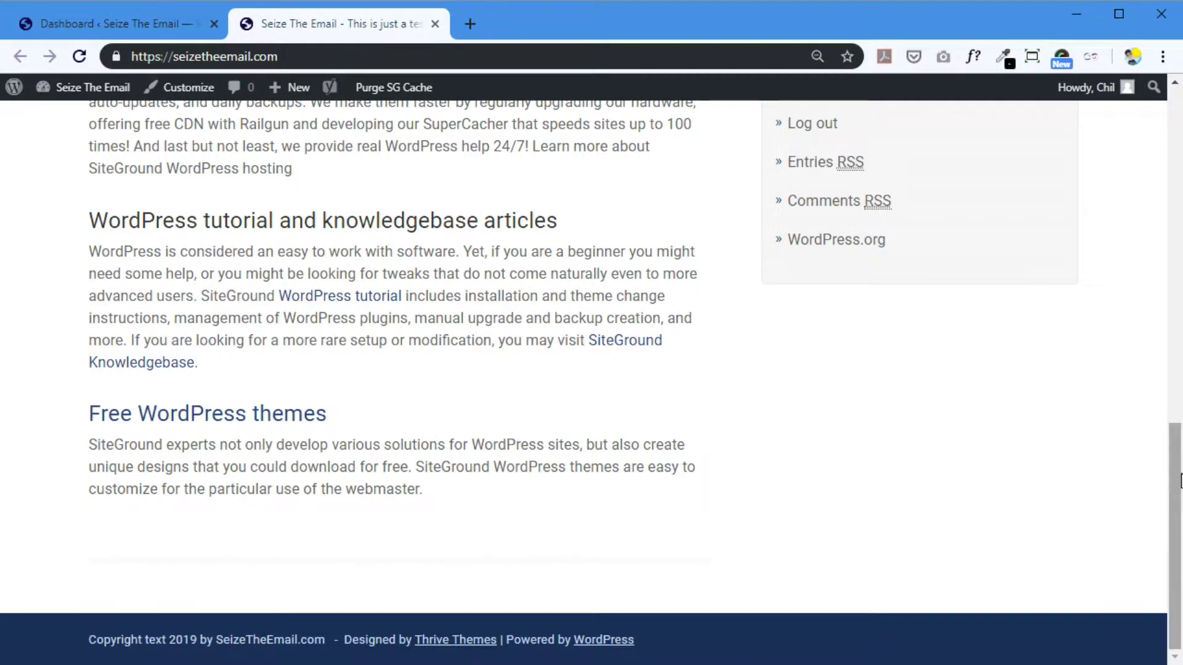
drag(1175, 493, 1175, 123)
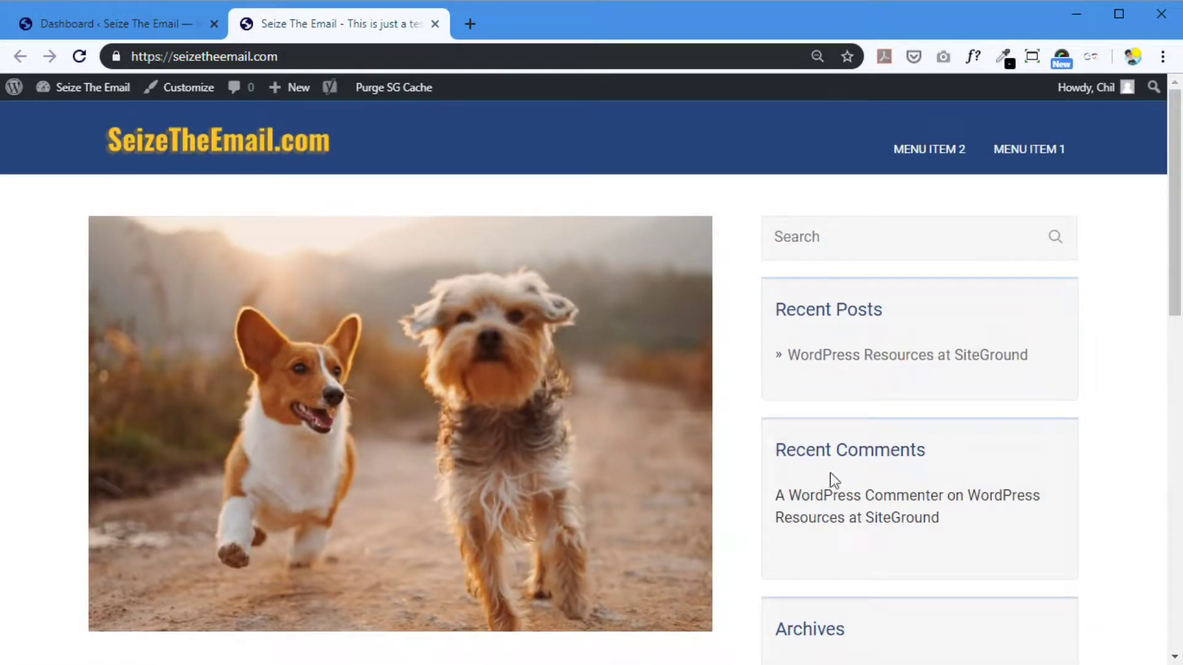
mouse_move(1174, 98)
mouse_down()
mouse_move(1148, 483)
mouse_move(1175, 111)
mouse_up()
scroll(744, 260, down, 15)
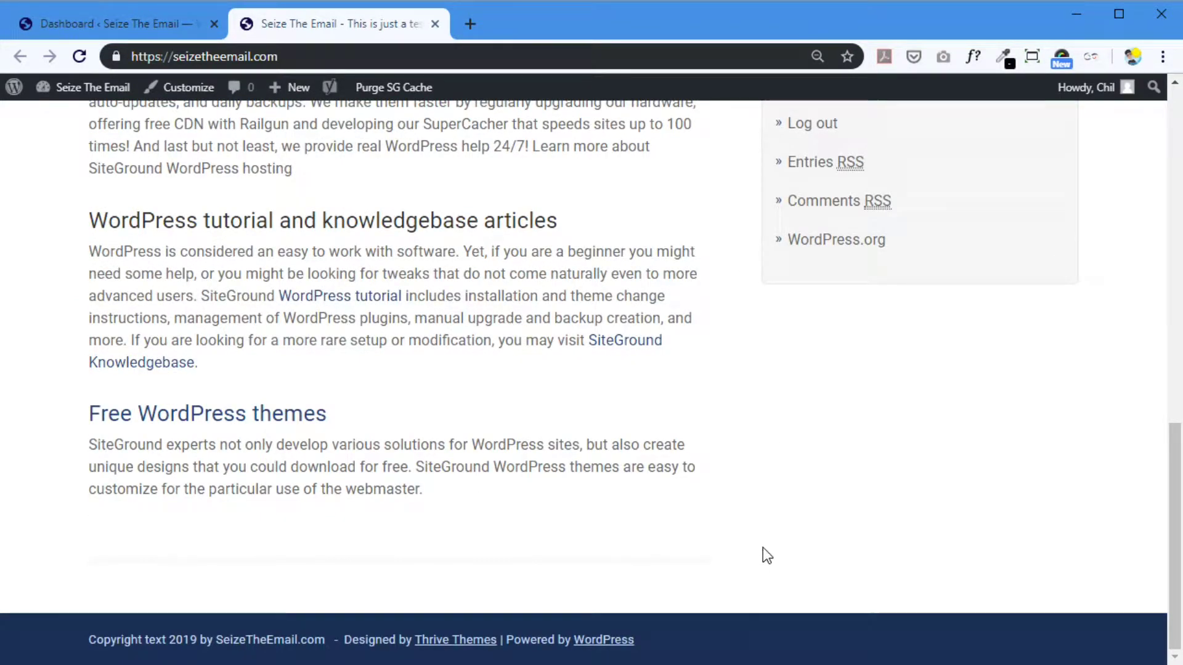
scroll(743, 493, up, 8)
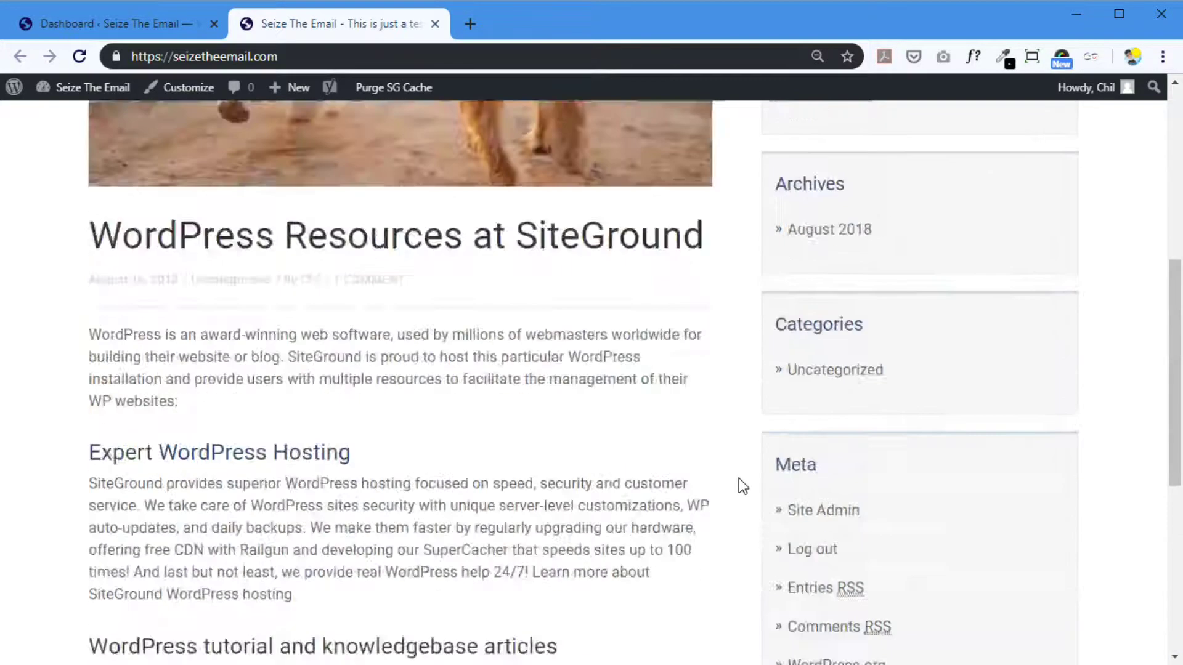
scroll(738, 474, up, 7)
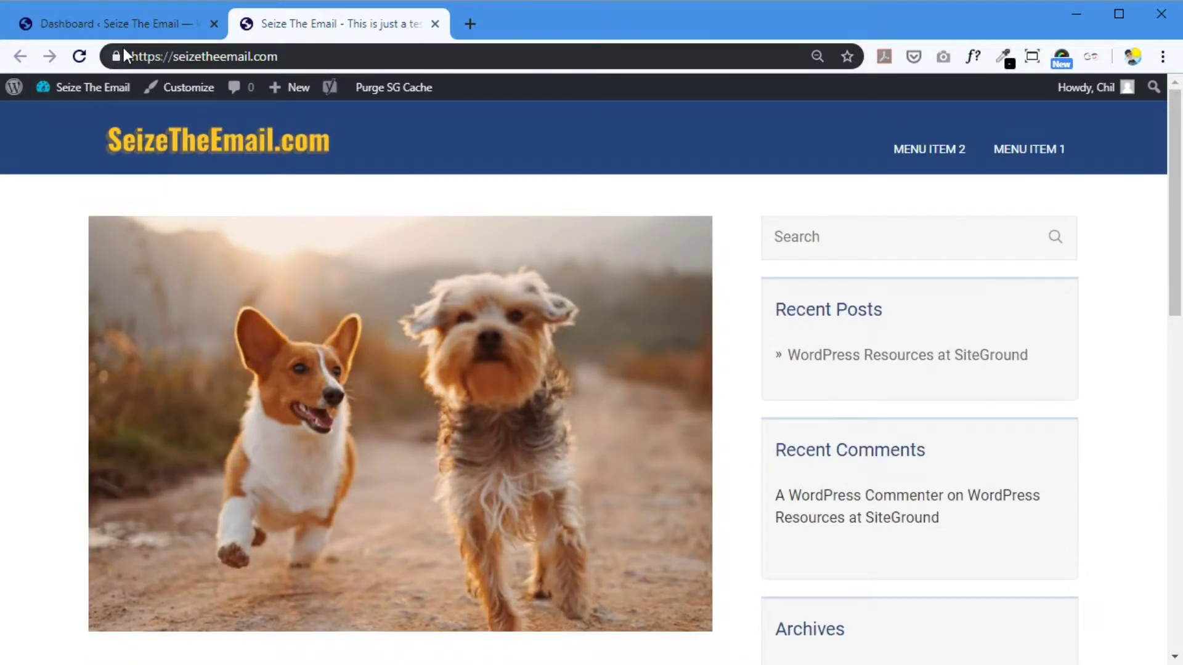
click(113, 24)
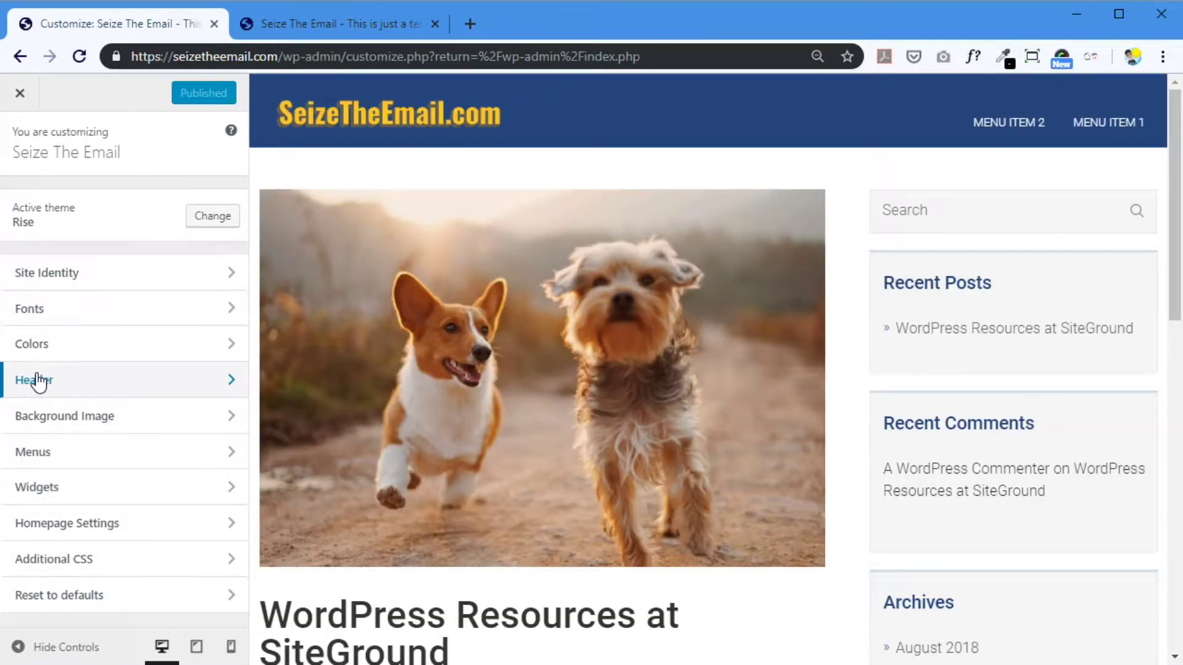
click(29, 392)
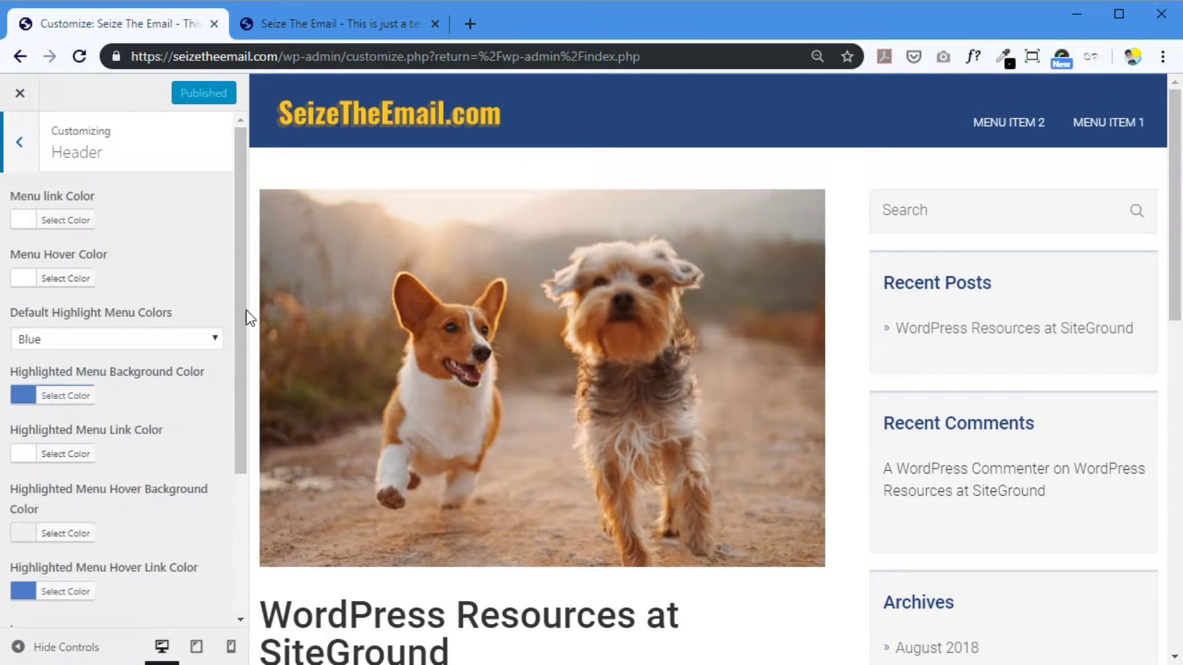
drag(237, 306, 219, 460)
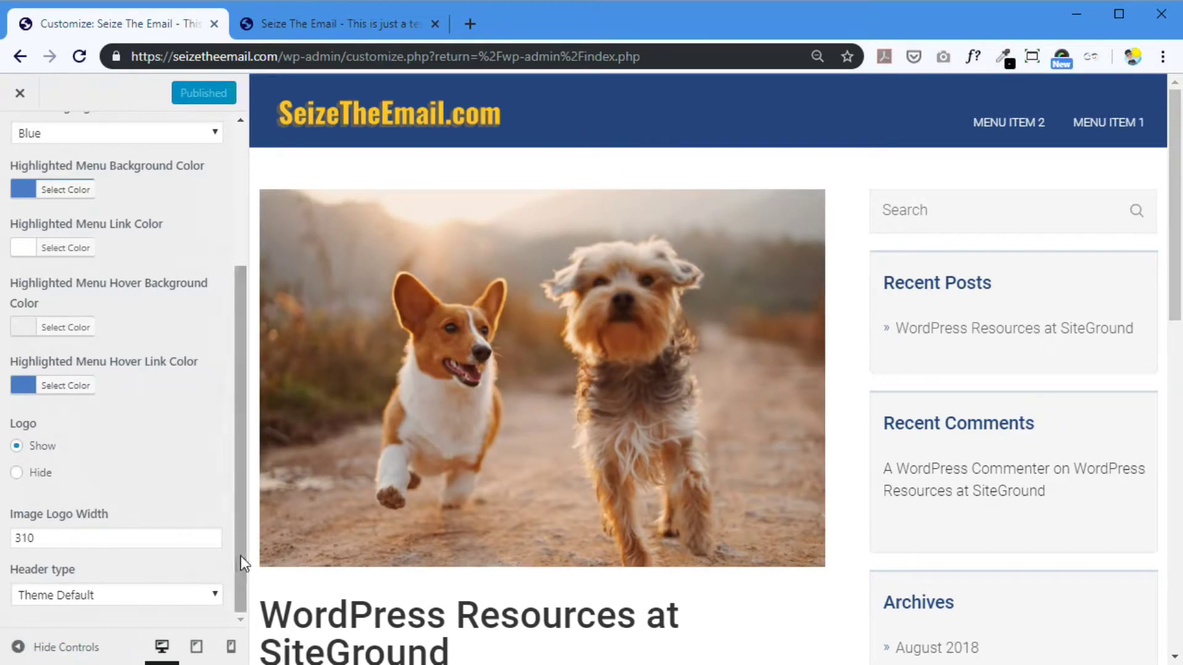
click(77, 597)
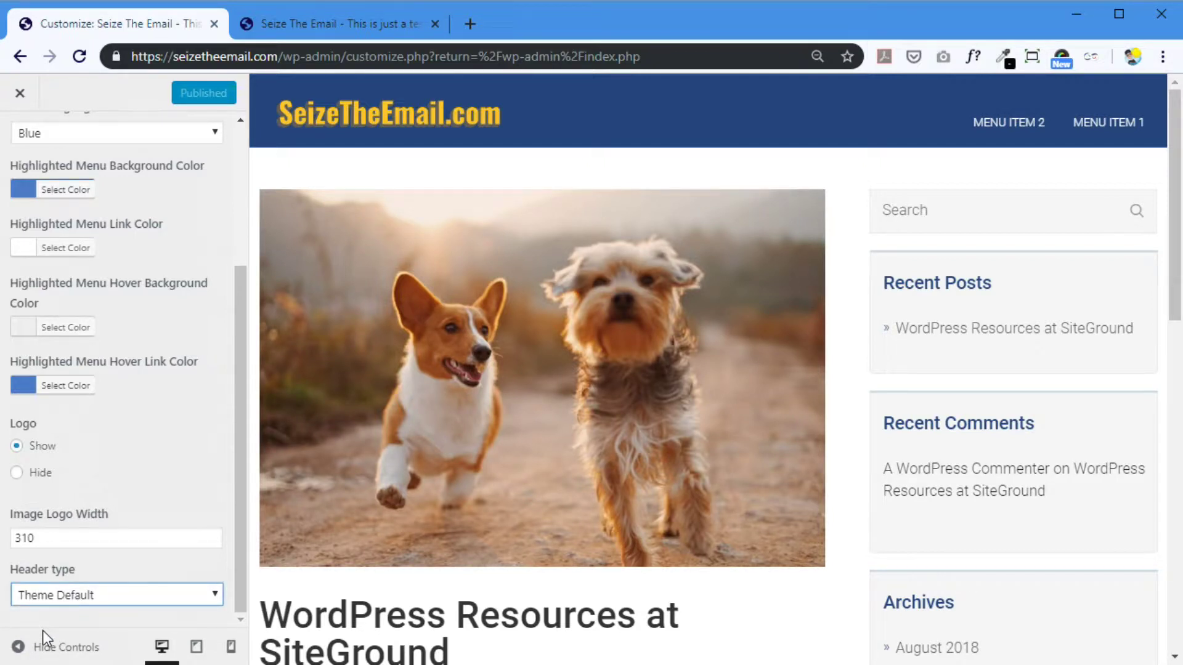
- Set Header type to Custom Color and preview green, blue, pink and navy presets
key(Down)
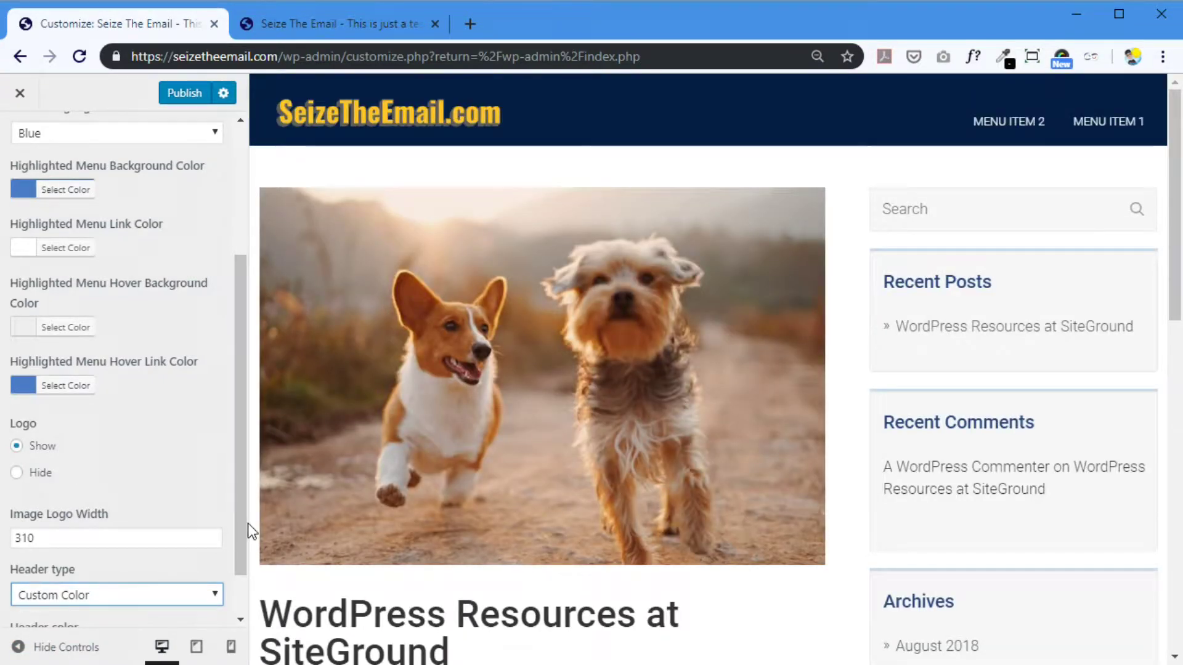
drag(238, 506, 239, 598)
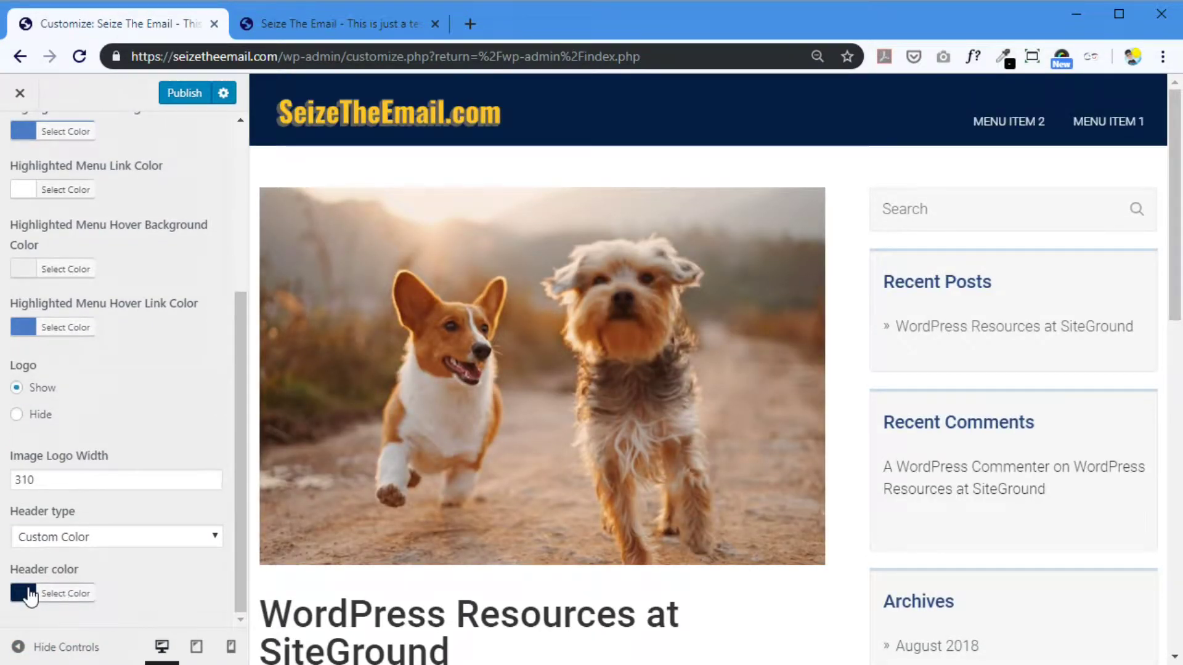
click(24, 593)
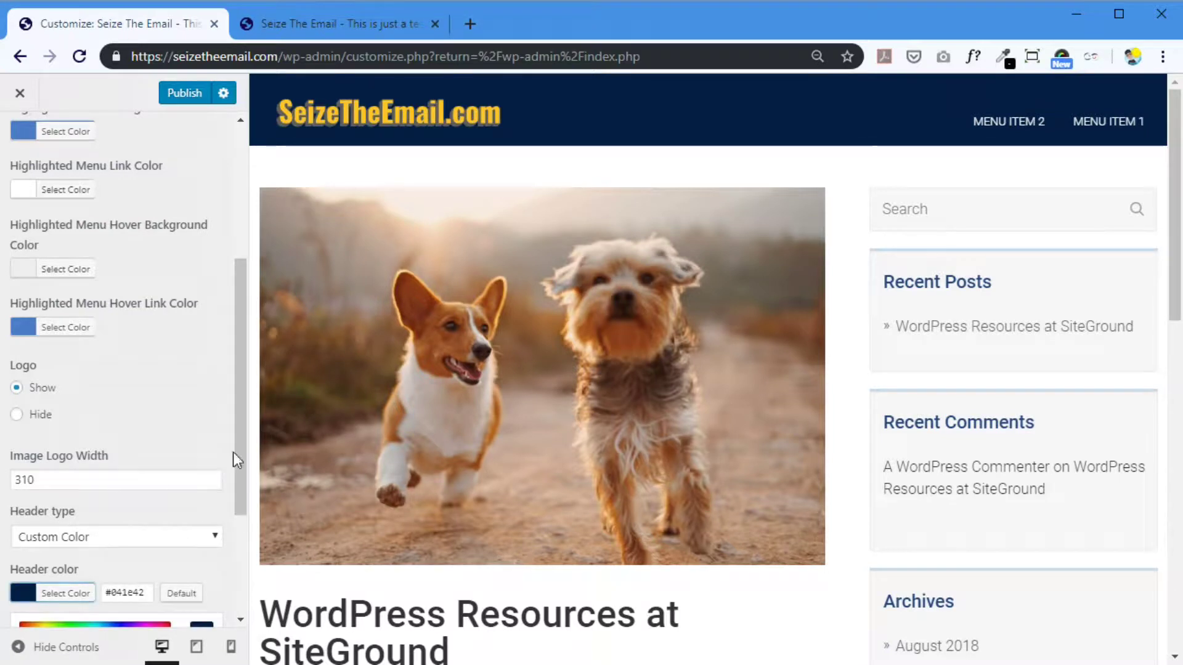
scroll(238, 472, down, 1)
scroll(232, 523, down, 2)
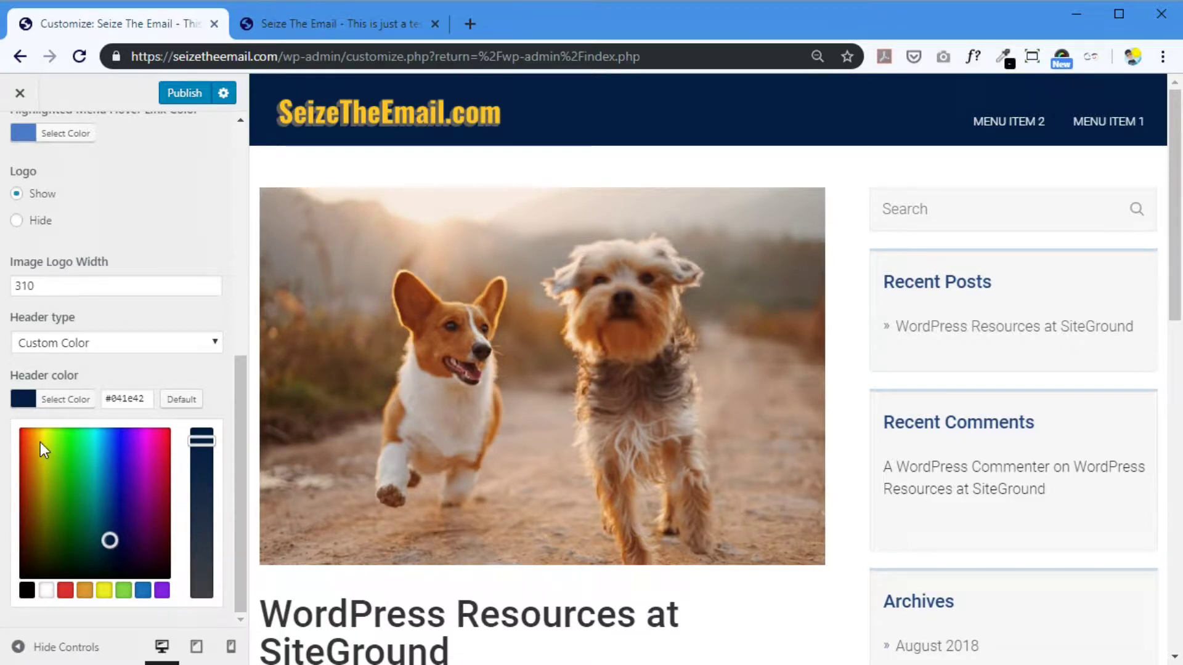
click(69, 454)
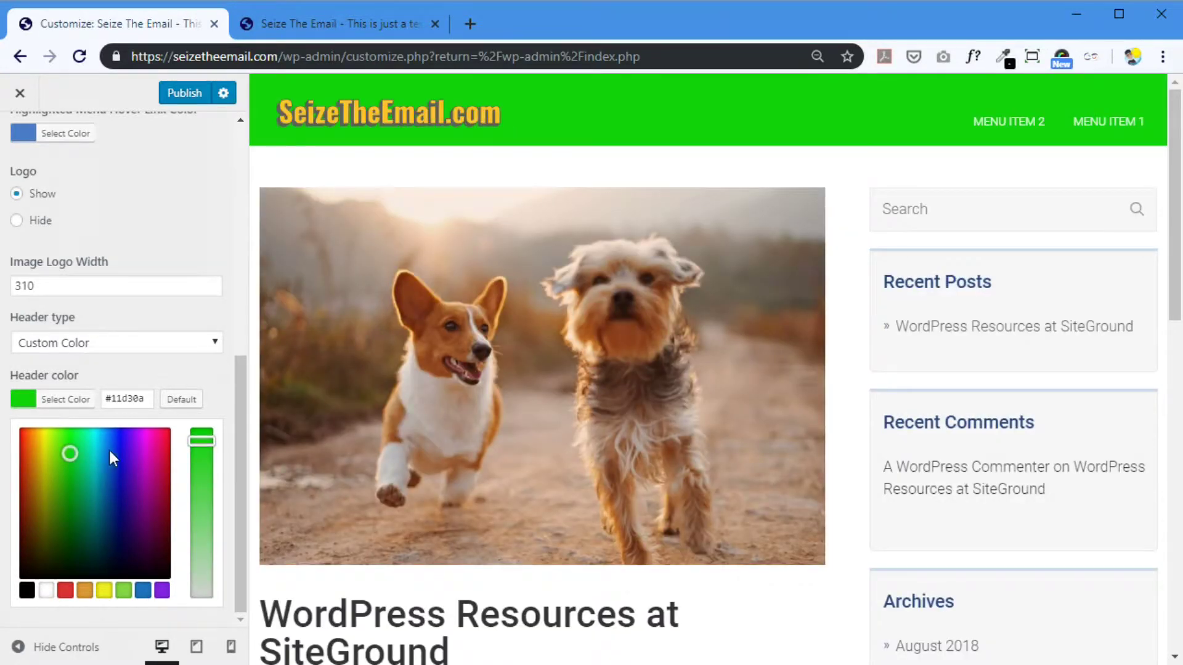
click(109, 450)
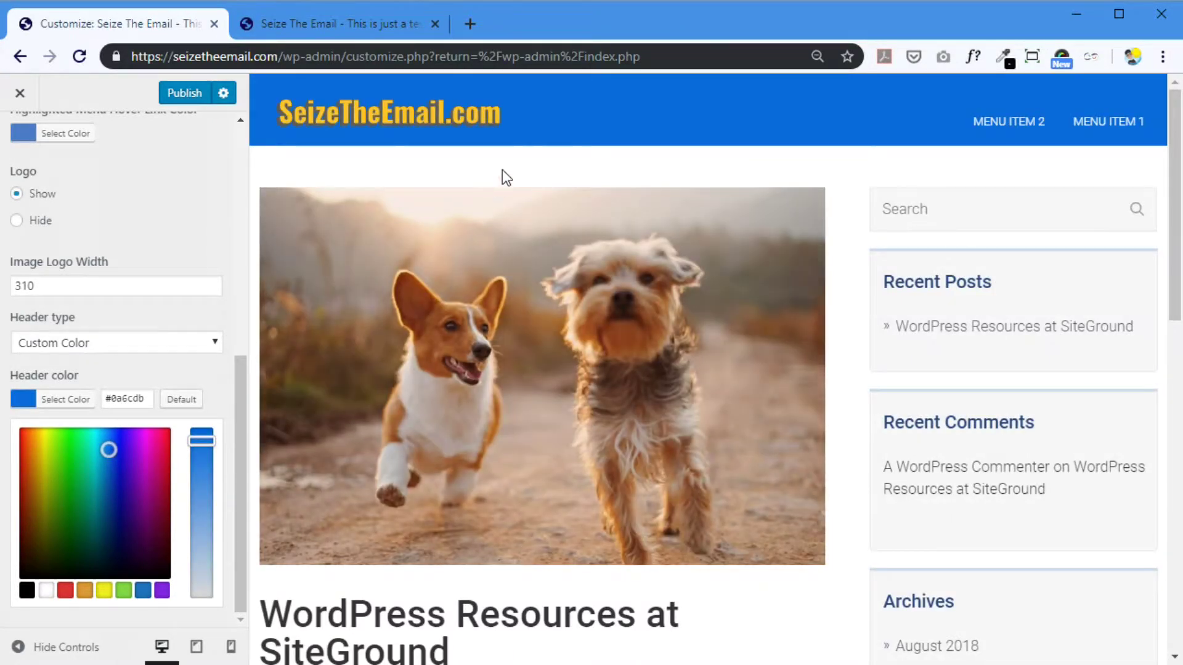
click(161, 455)
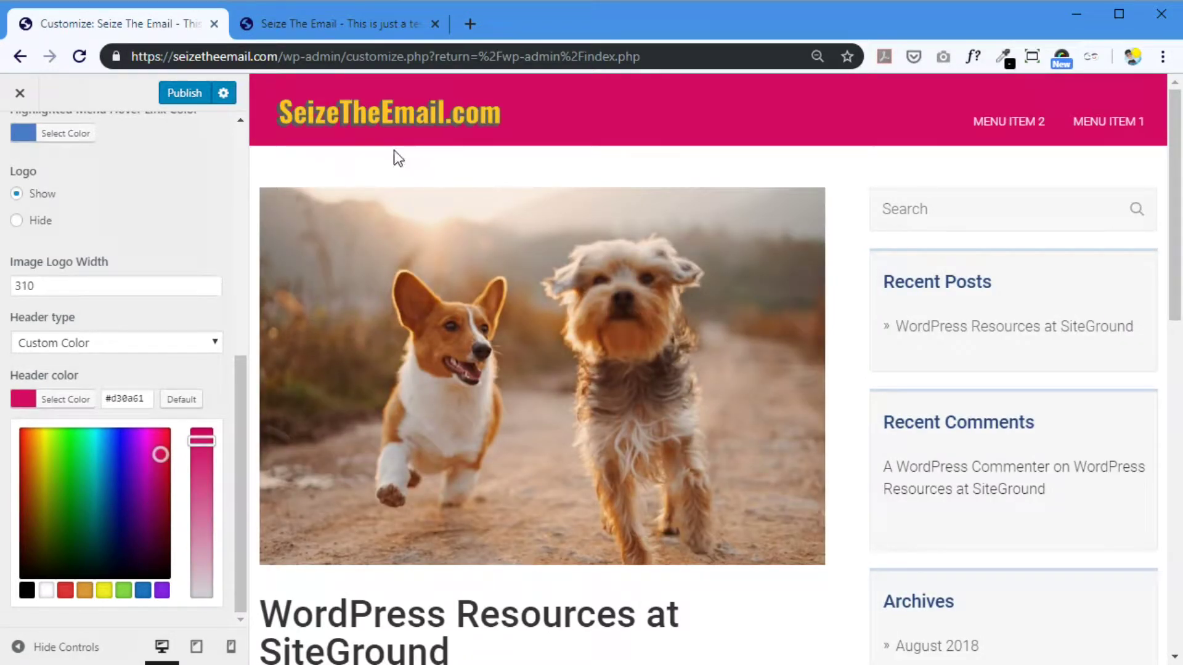
click(113, 530)
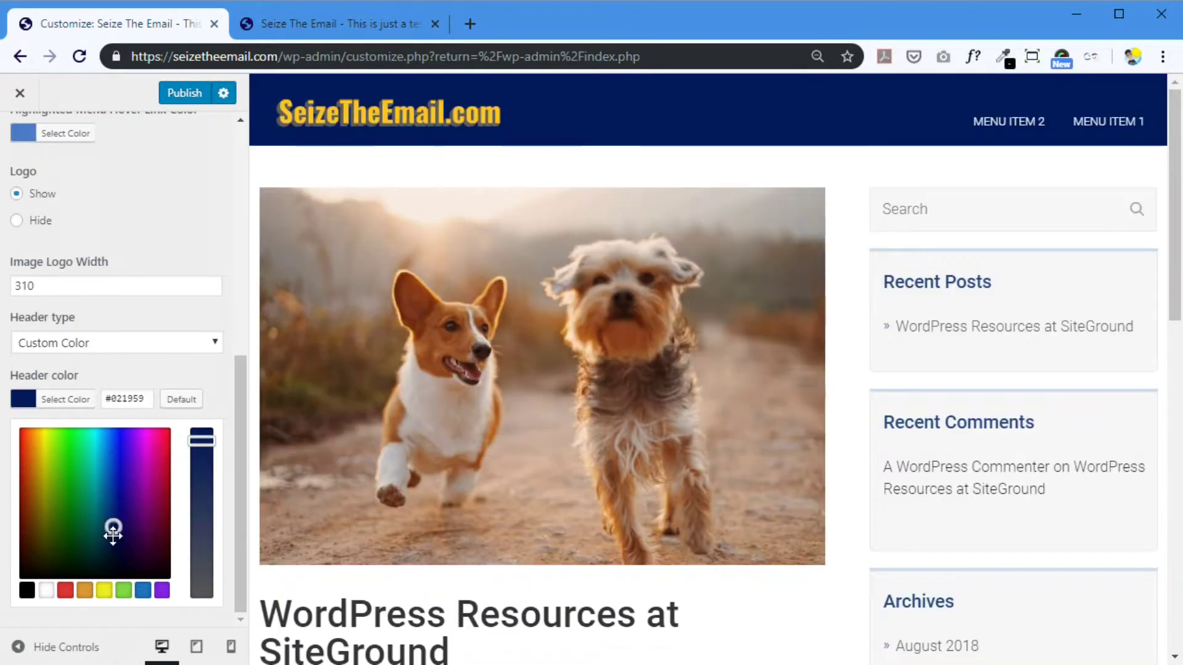
click(57, 531)
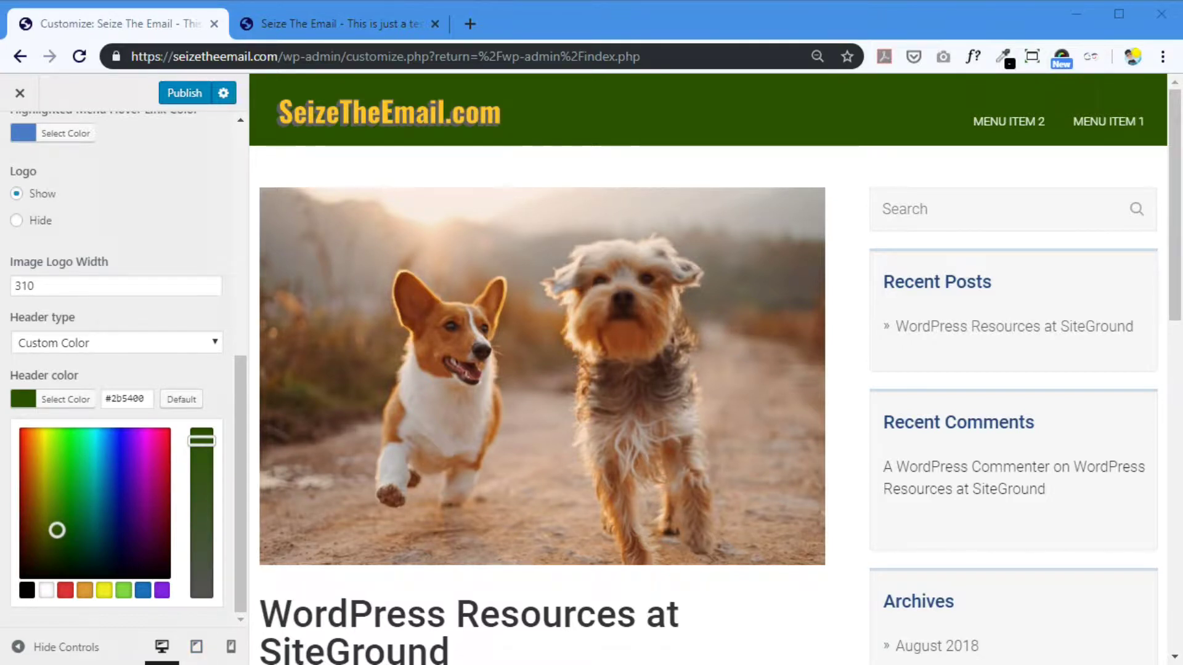
- Enter #041e42 as the header hex colour and return to the live site tab
click(129, 399)
double_click(129, 399)
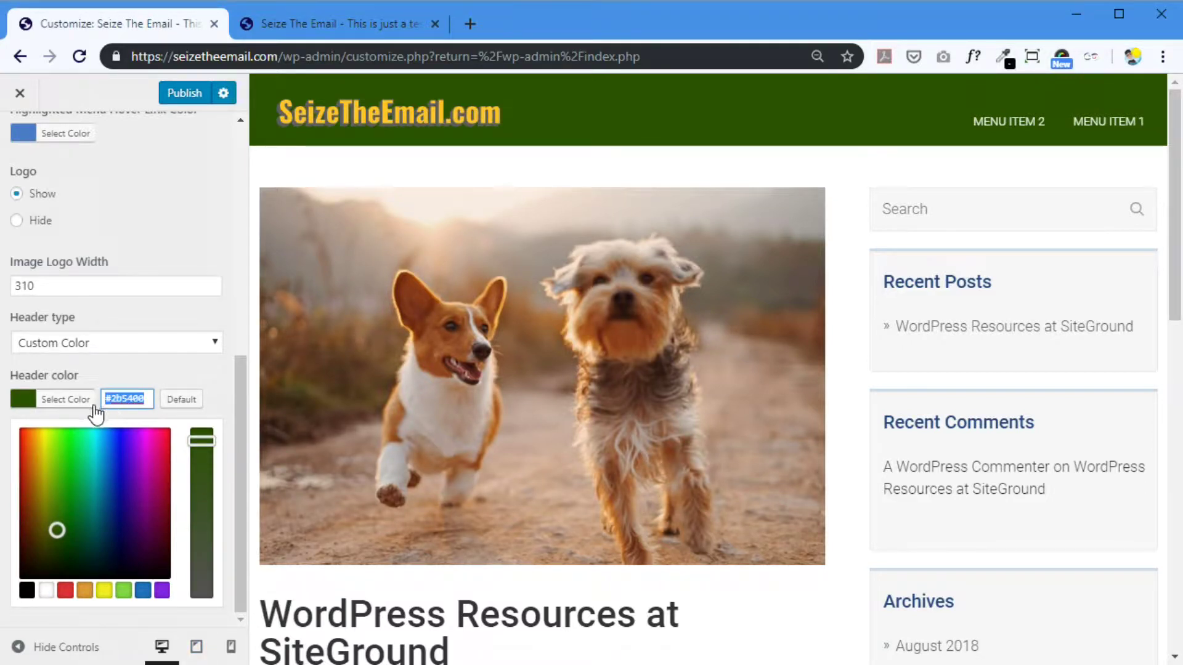
text(#041e42)
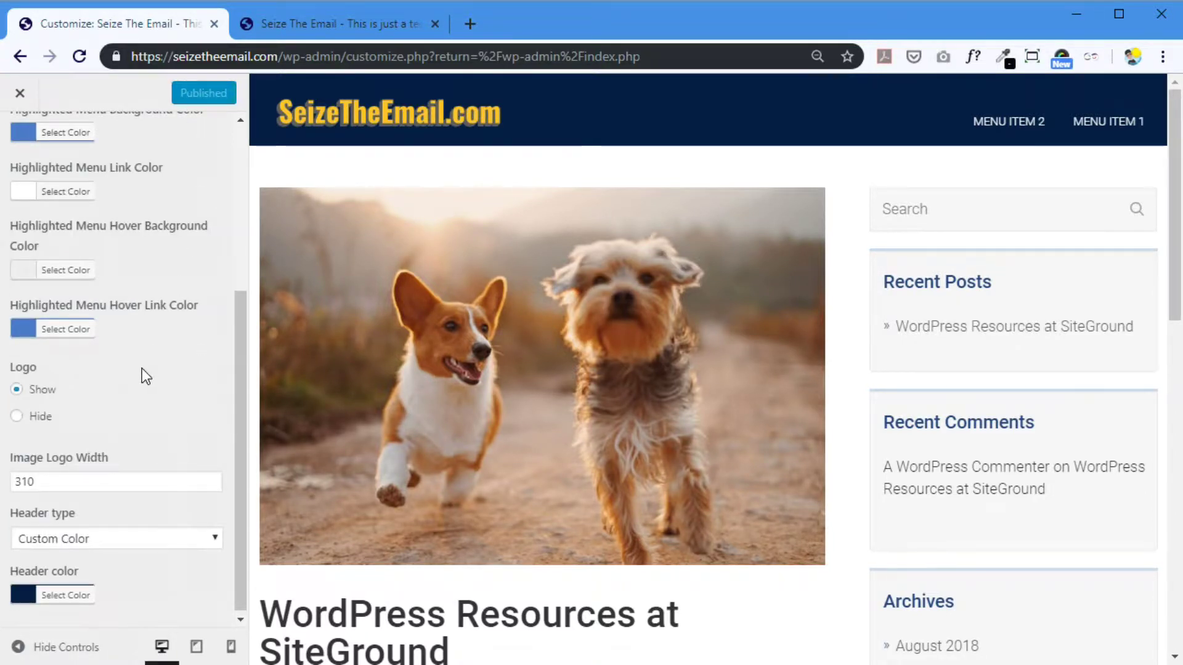
click(315, 24)
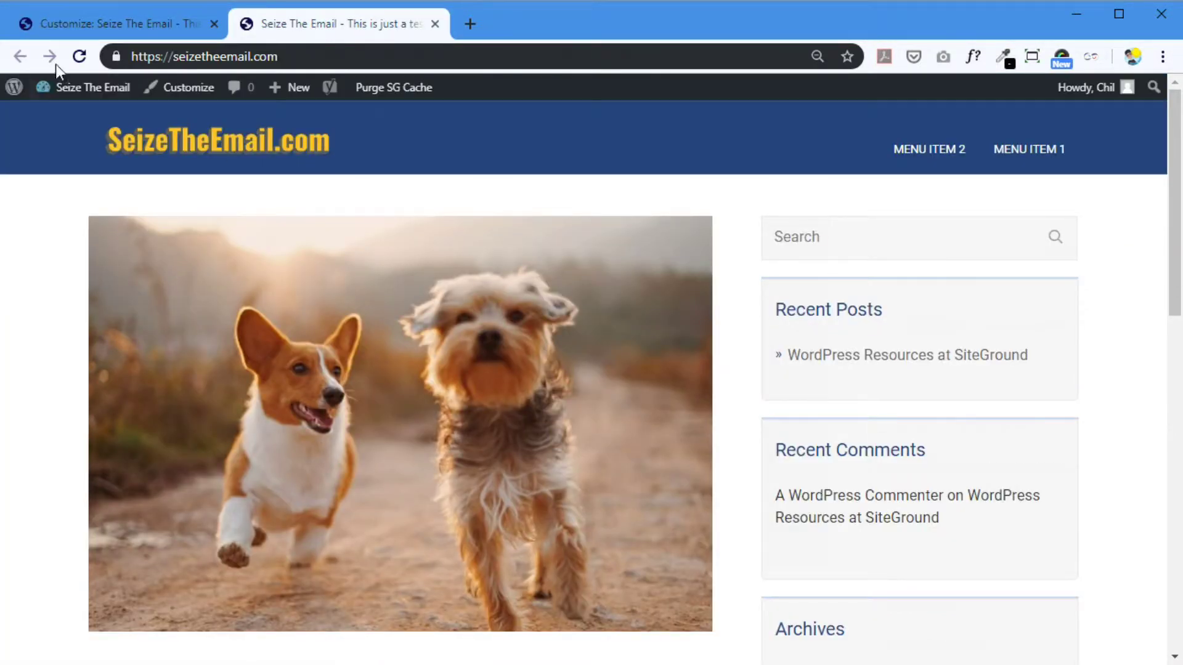
click(83, 60)
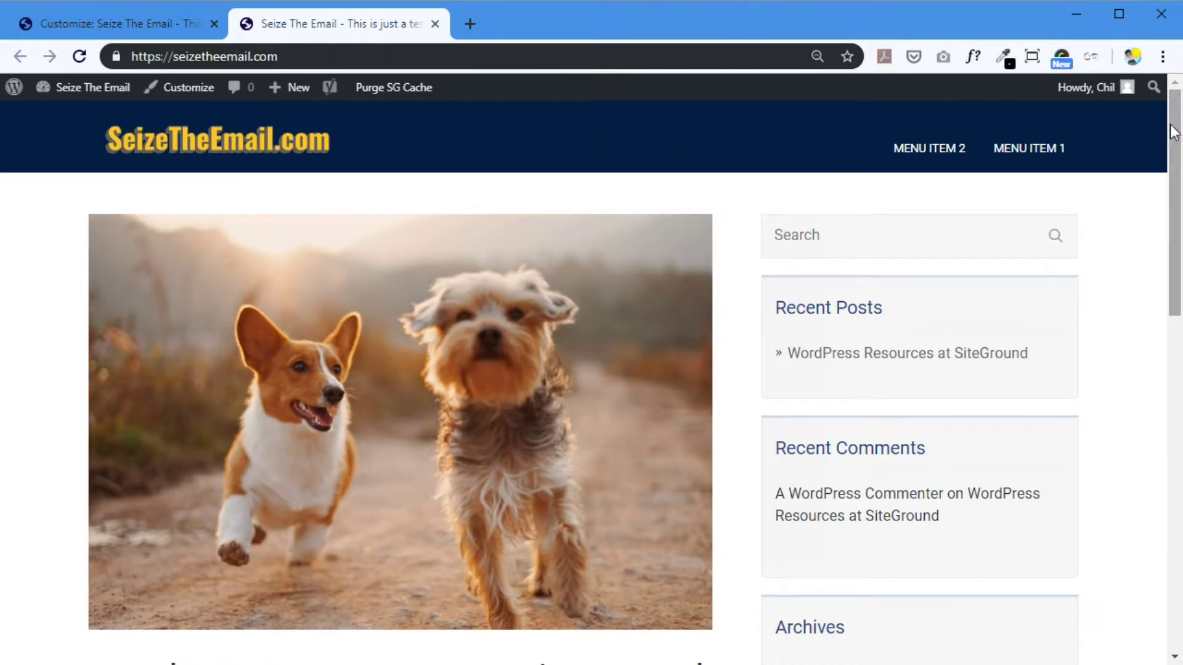
drag(1174, 133, 1162, 468)
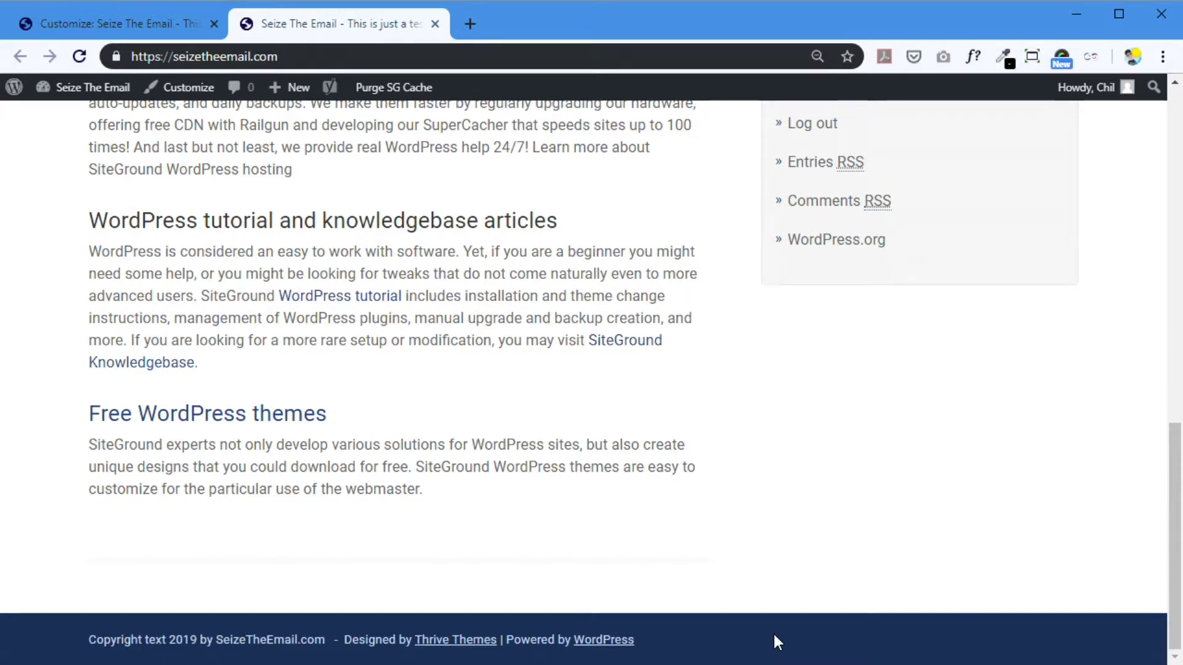
drag(1177, 504, 1148, 174)
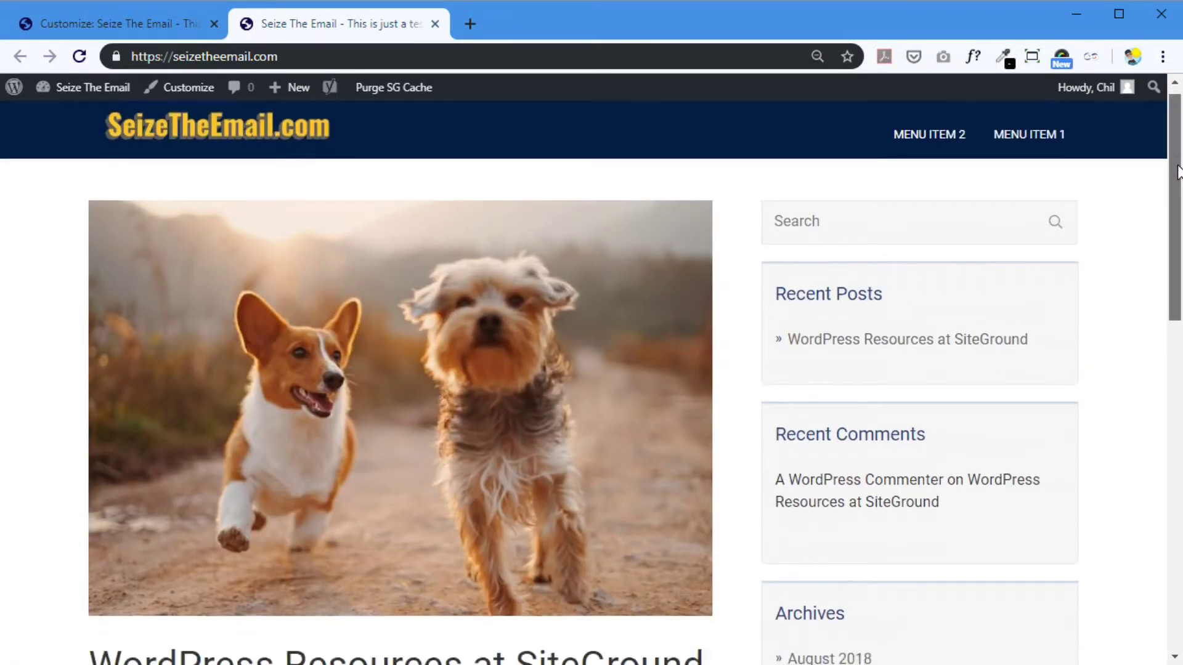
drag(1174, 178, 1170, 502)
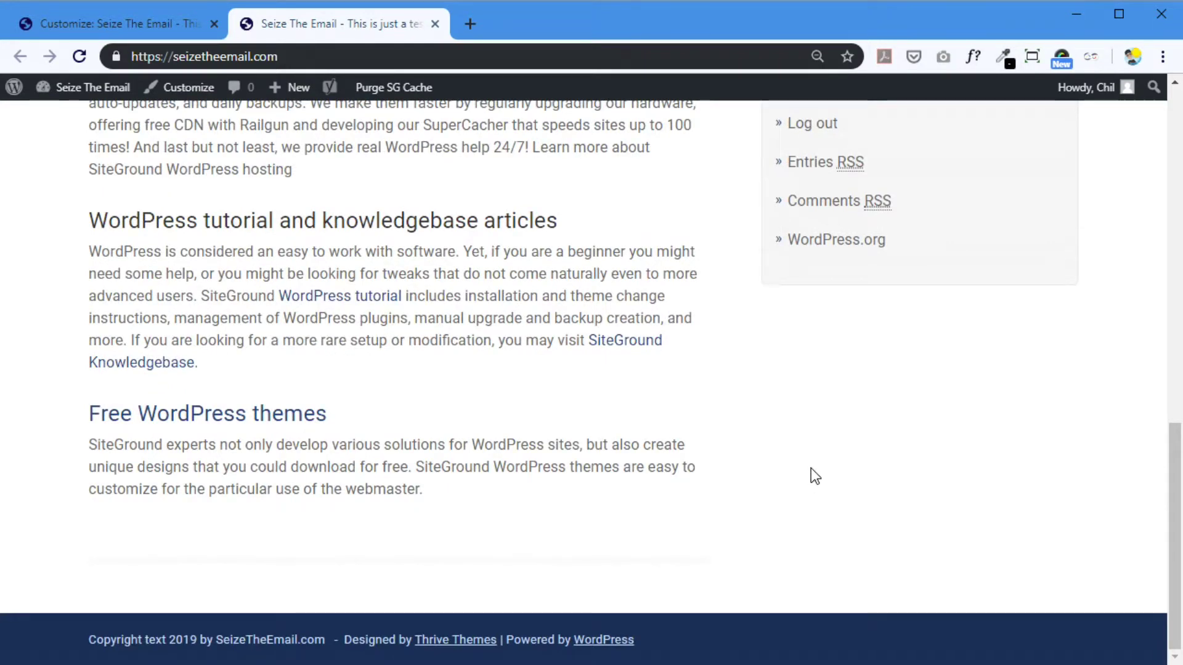
click(1175, 183)
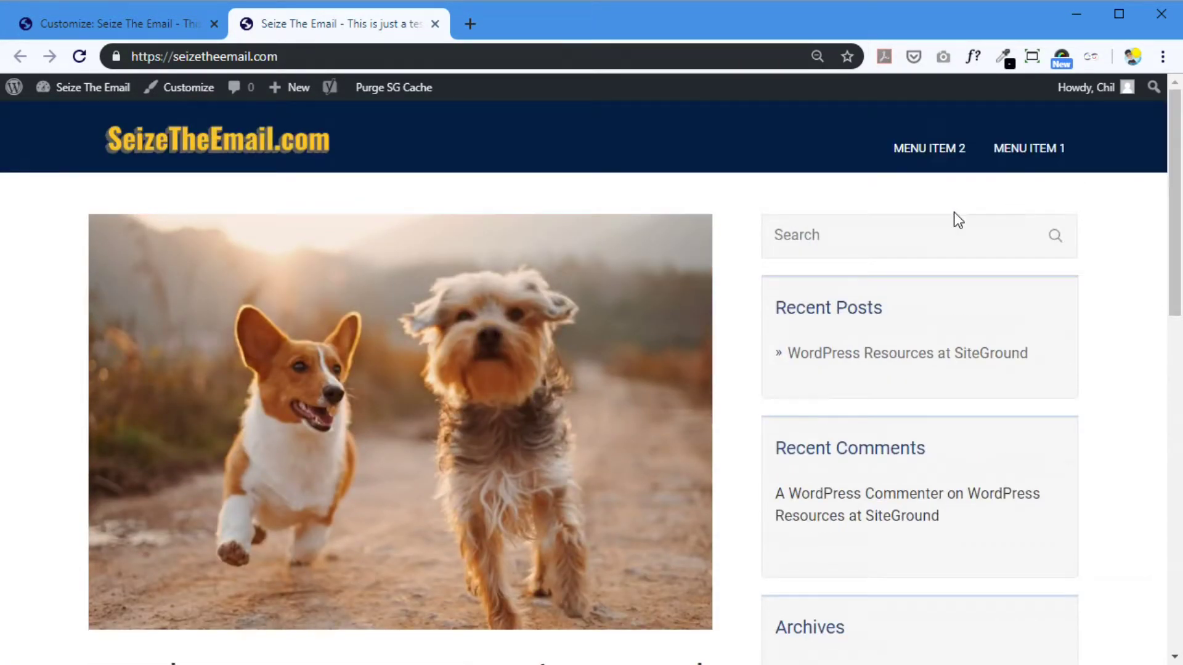
key(ctrl+Page_Up)
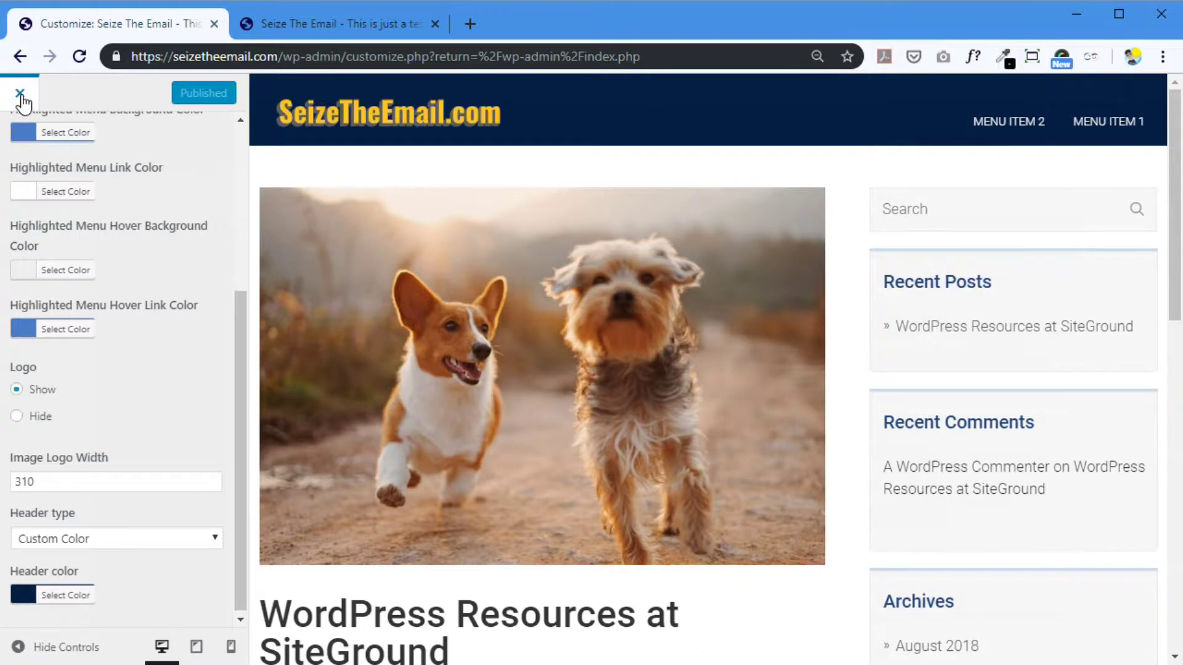
- Close the Customizer and open Thrive Theme Options at Style & Layout settings
click(20, 96)
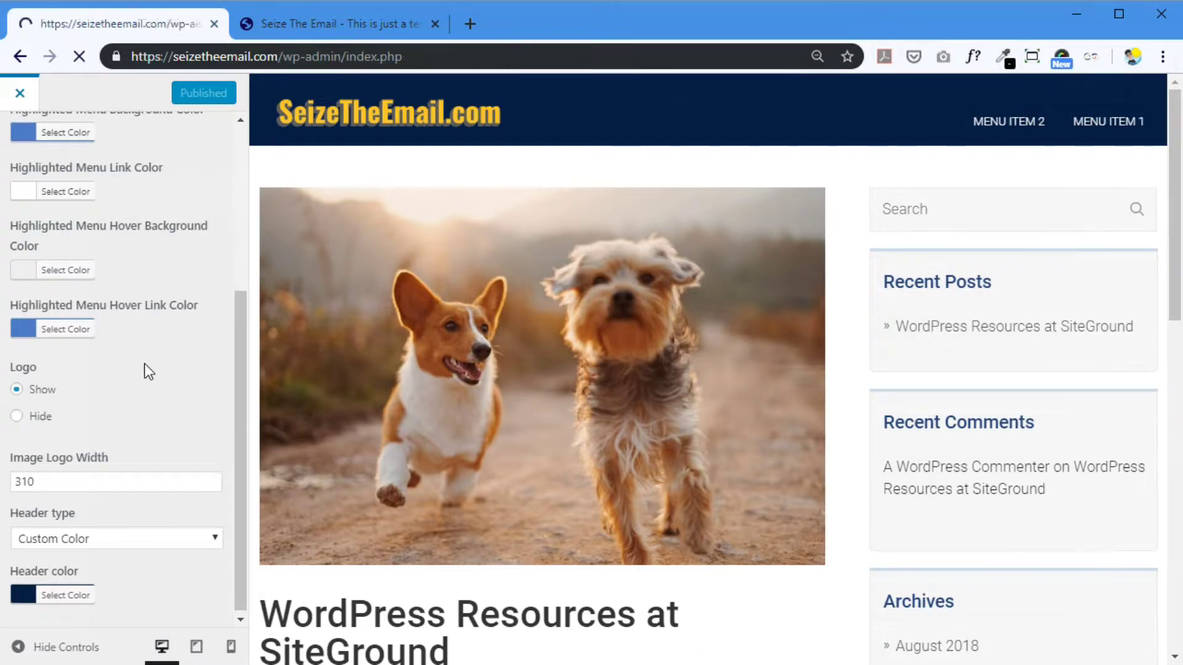
scroll(71, 431, down, 8)
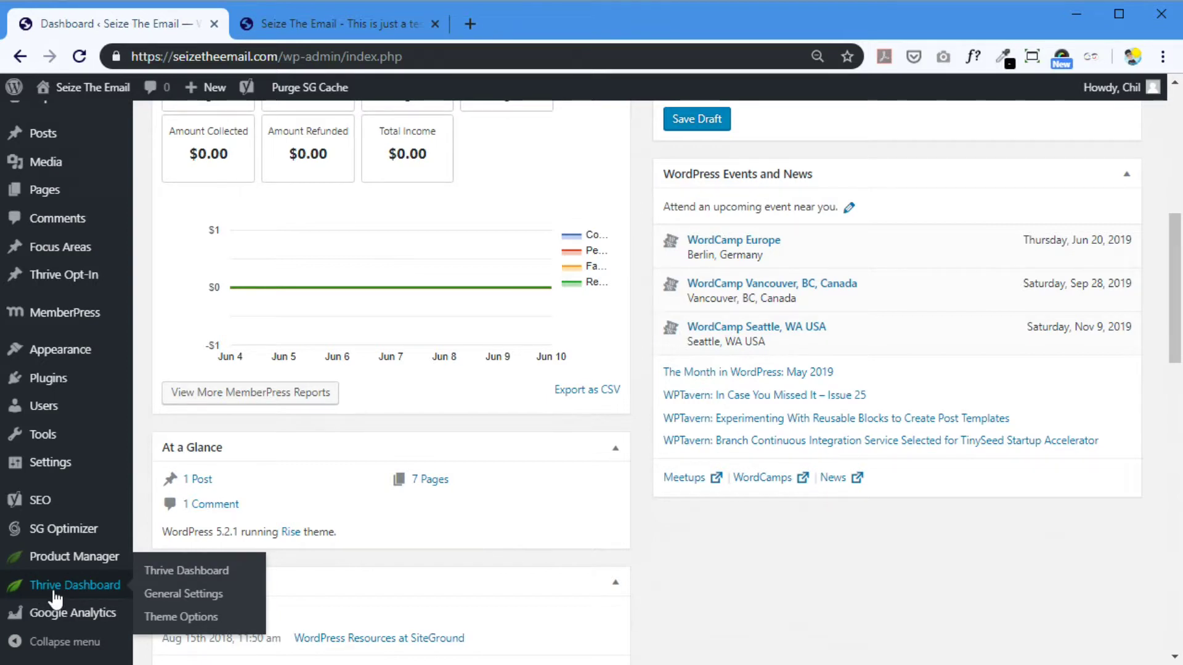
click(164, 618)
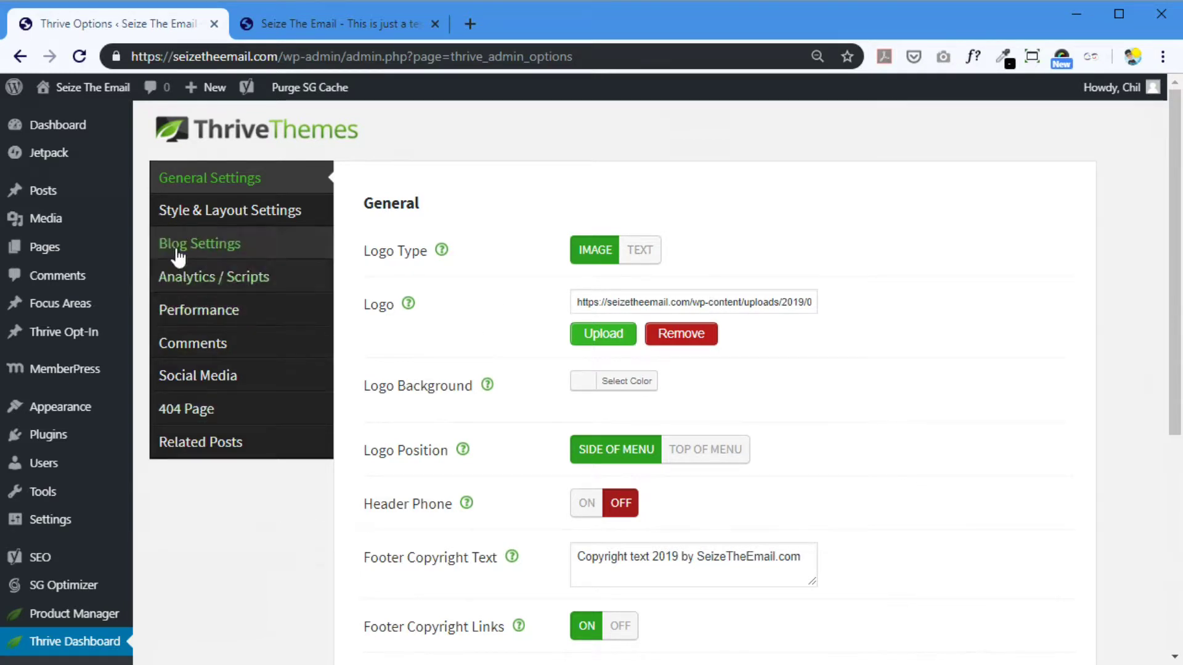
click(234, 219)
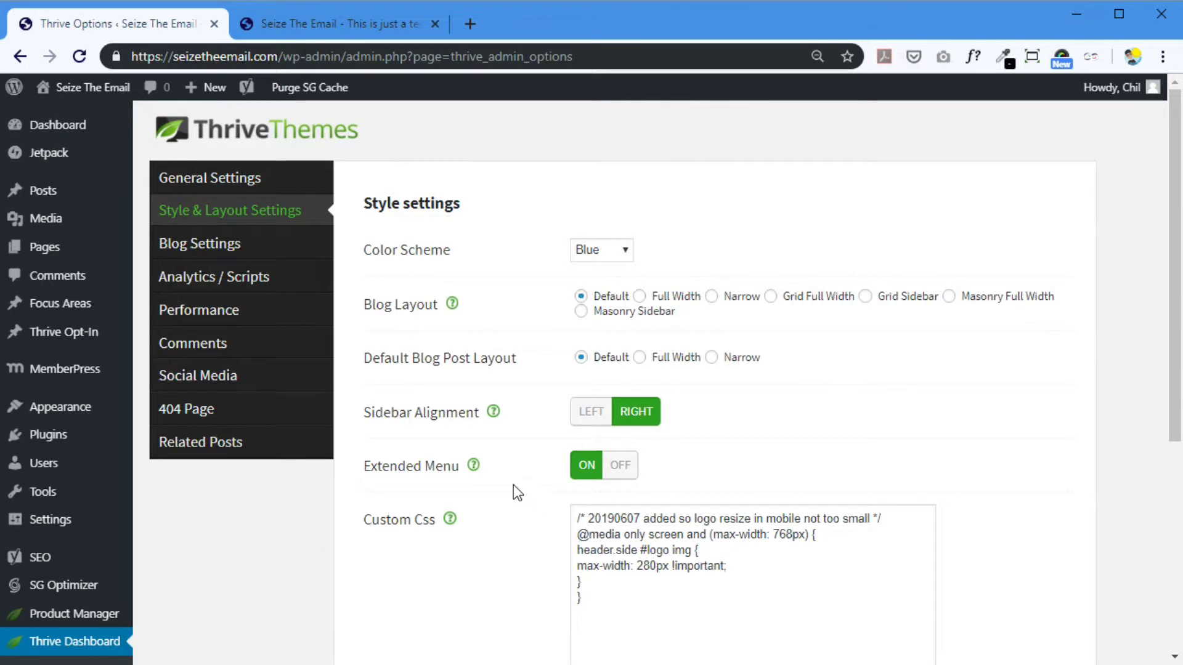
- Paste the footer .fmm background rule below the existing Custom CSS
click(628, 250)
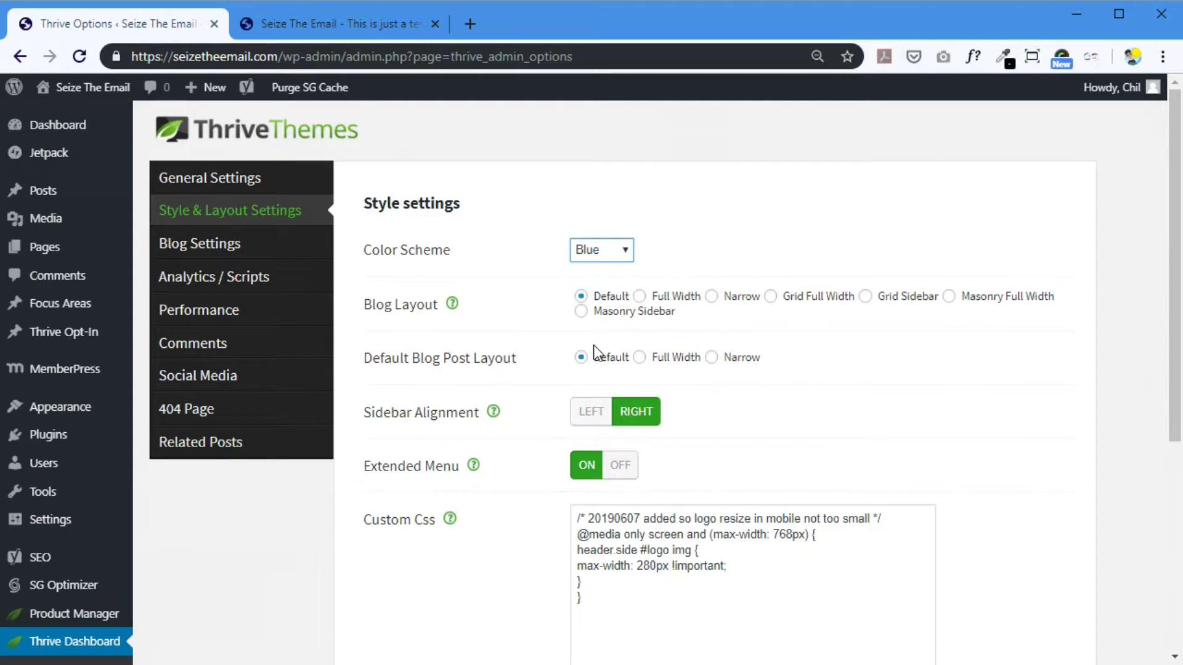
mouse_move(1173, 190)
mouse_down()
mouse_move(1138, 321)
mouse_move(1071, 332)
mouse_up()
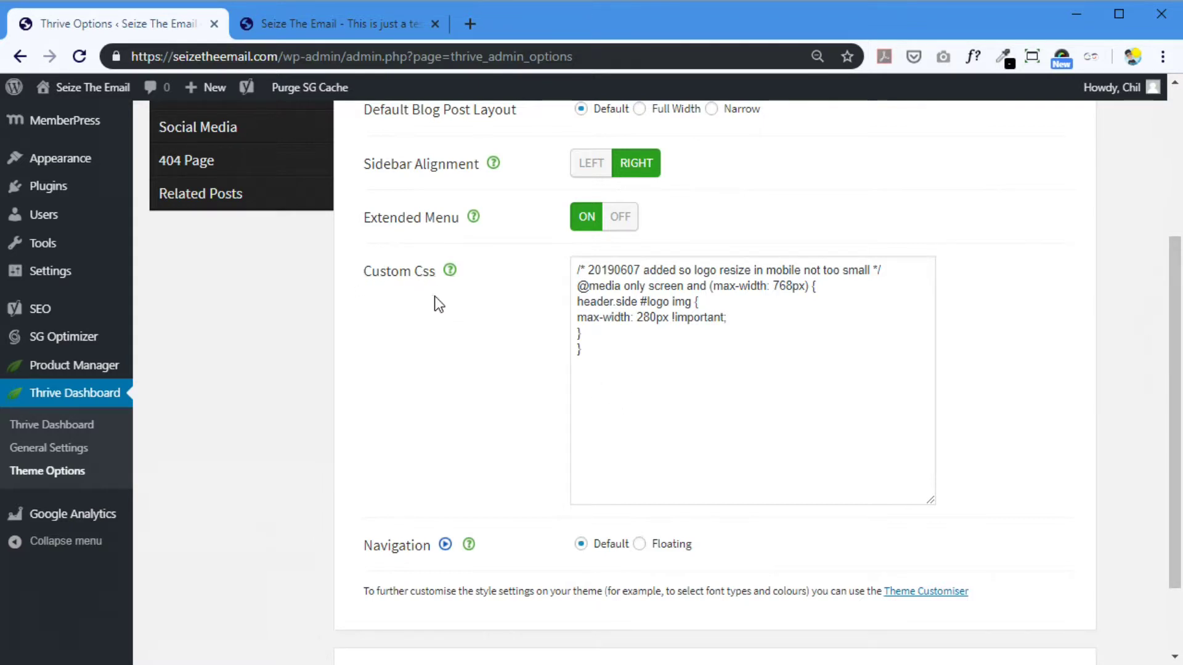
click(633, 399)
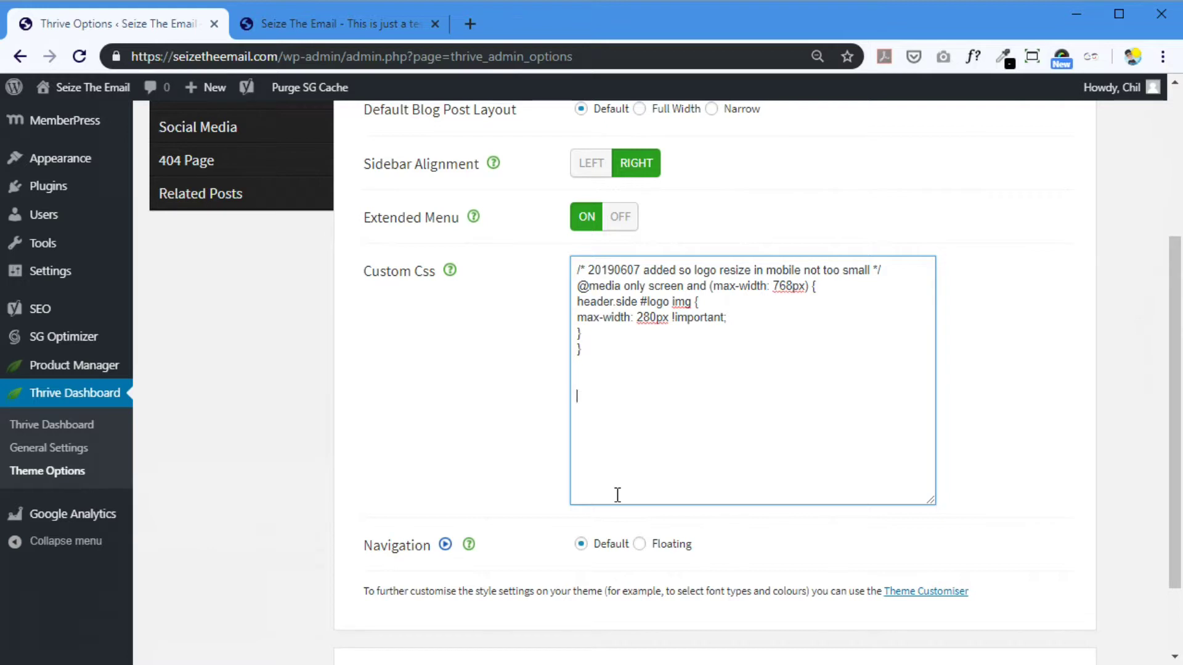
key(alt+Tab)
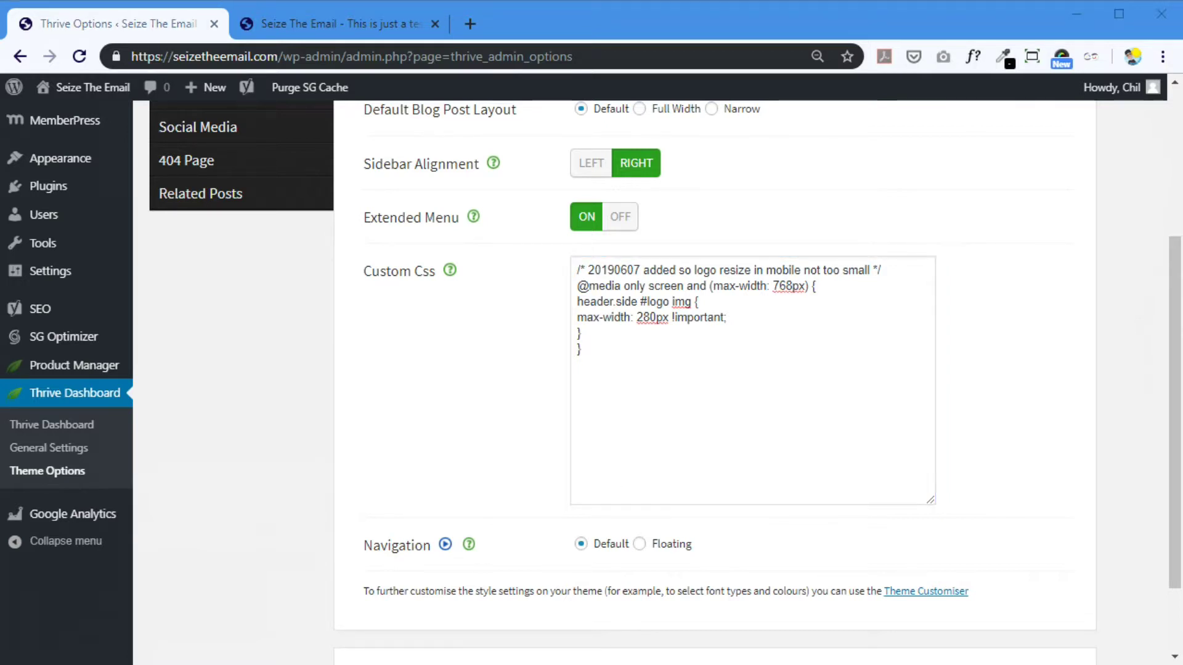
key(alt+Tab)
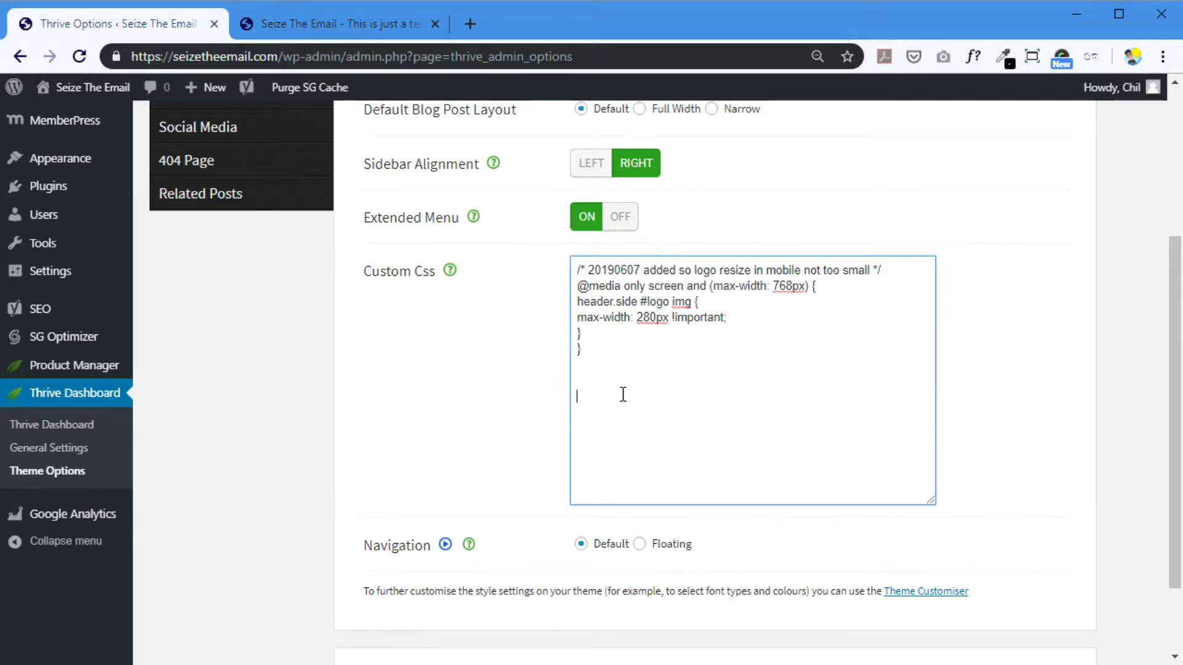
click(637, 397)
text(/* 20190610 added to custom color rise theme's footer */ footer .fmm {  background: #041E42 !important;  })
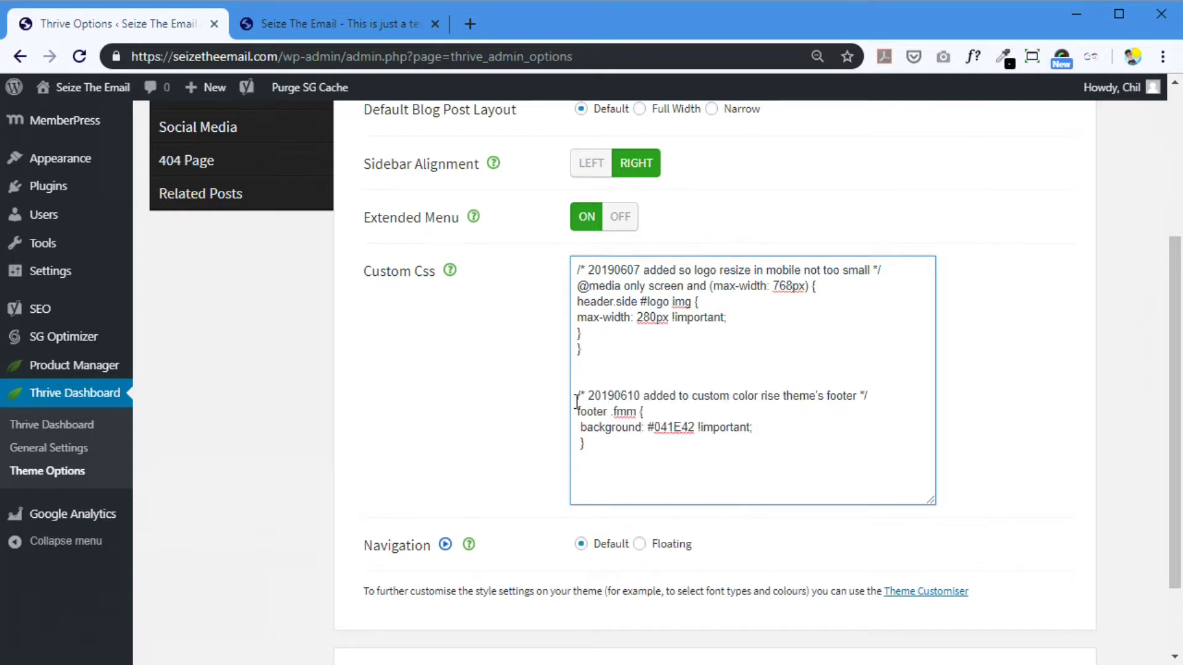
- Review the pasted footer rule's #041E42 colour value and save all theme option changes
drag(577, 395, 878, 395)
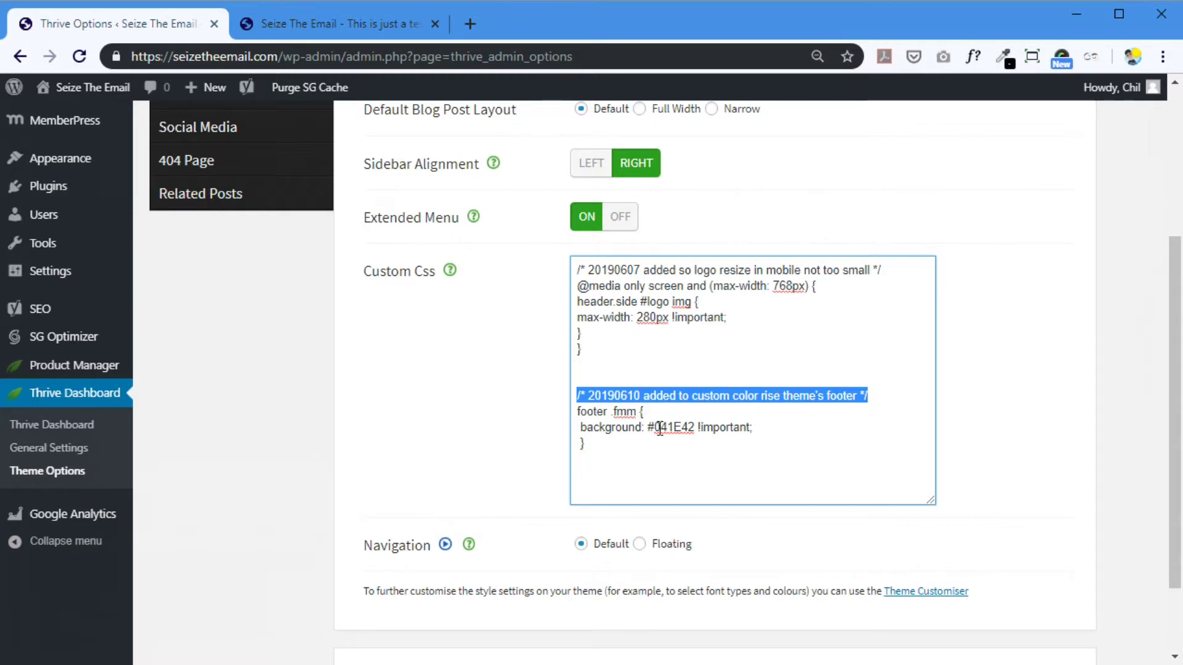
drag(616, 445, 550, 416)
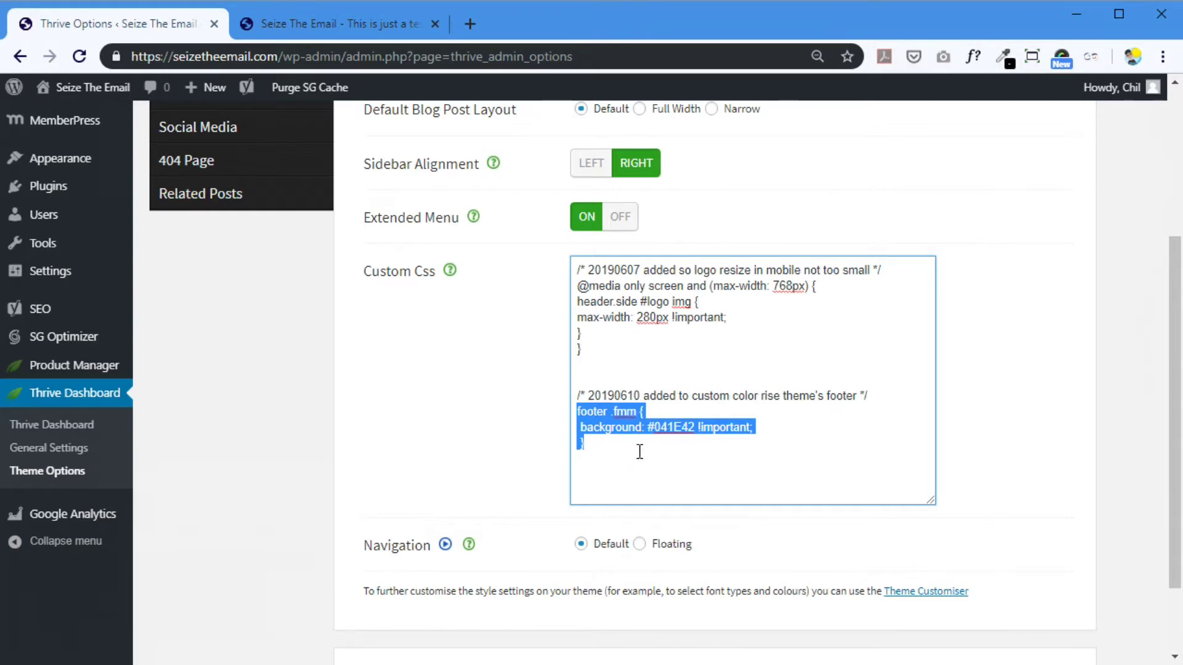
click(694, 430)
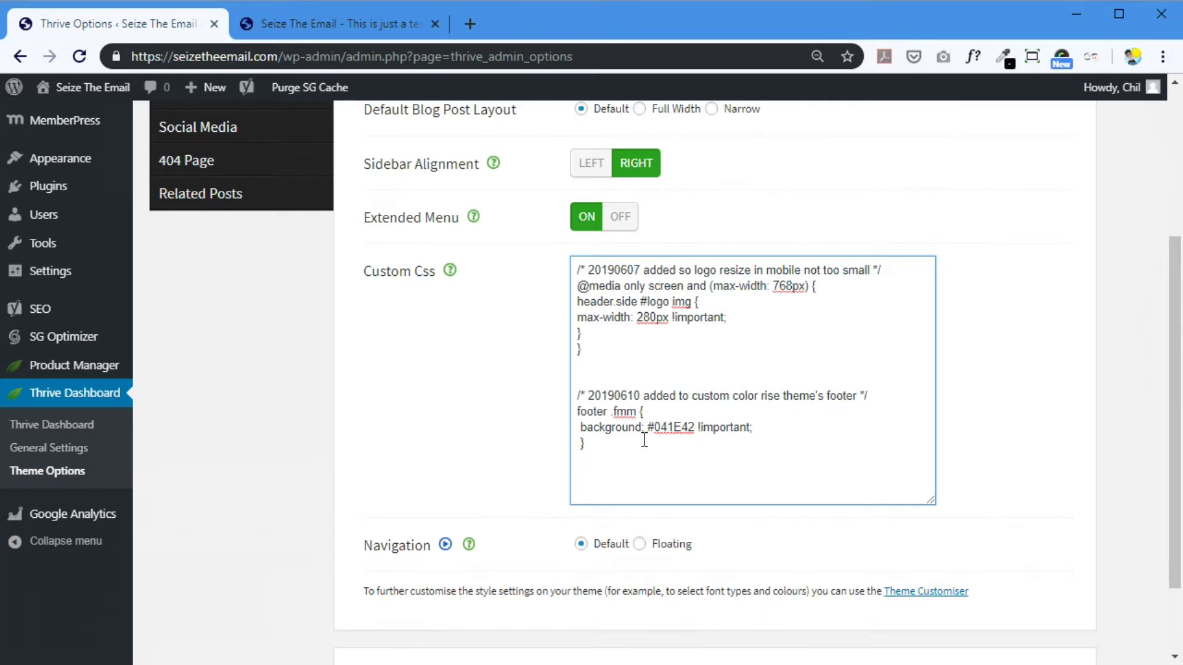
drag(650, 427, 697, 430)
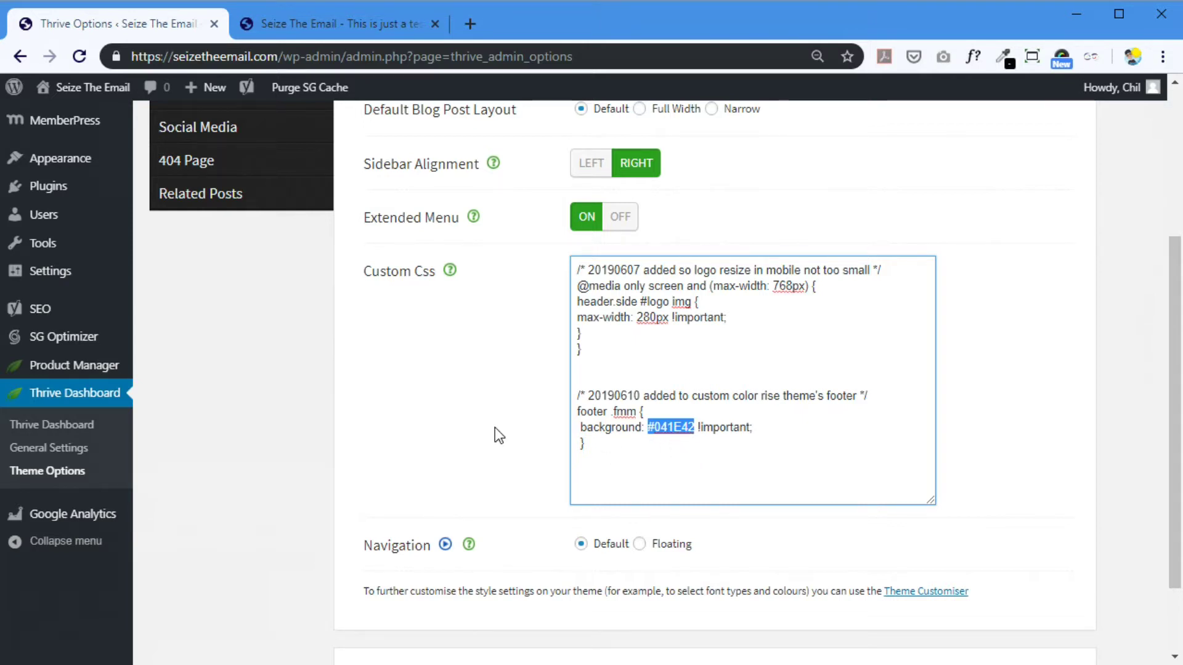
scroll(483, 427, down, 2)
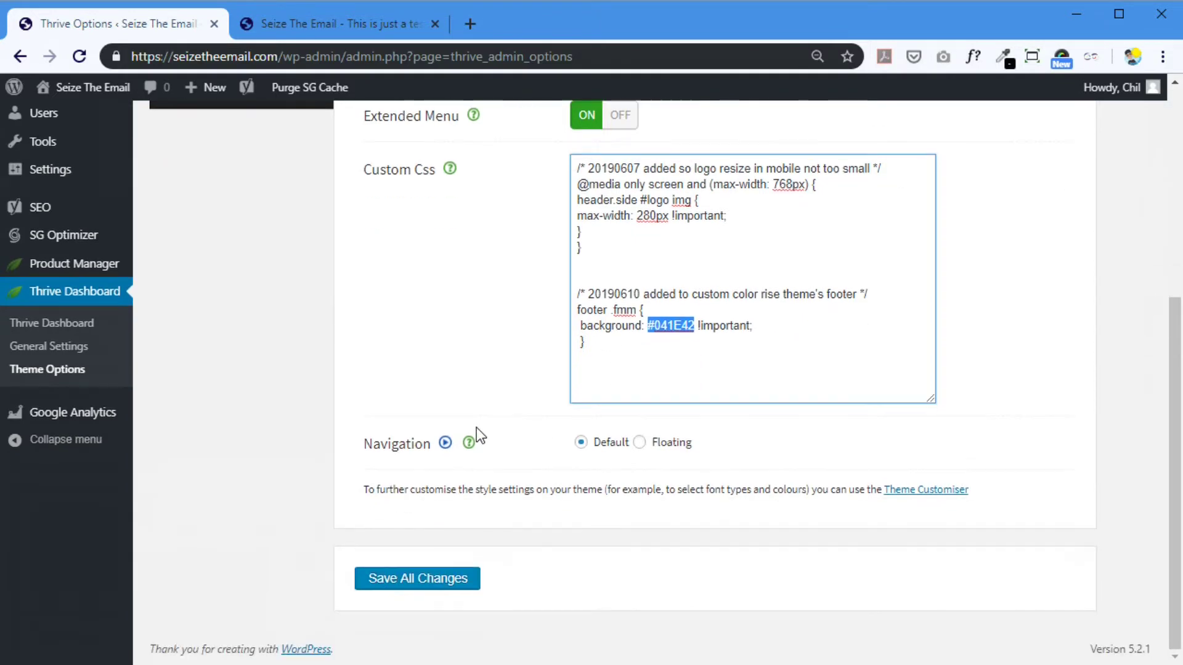
click(428, 582)
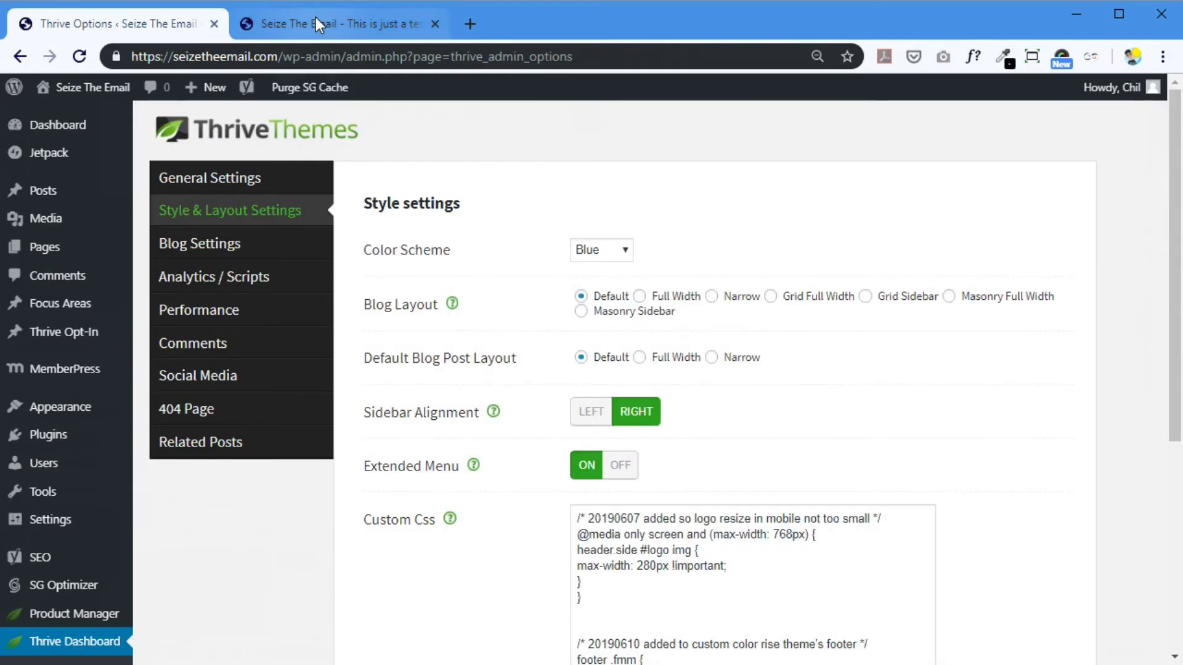
- Reload the live site tab and scroll down to confirm the navy footer
click(315, 23)
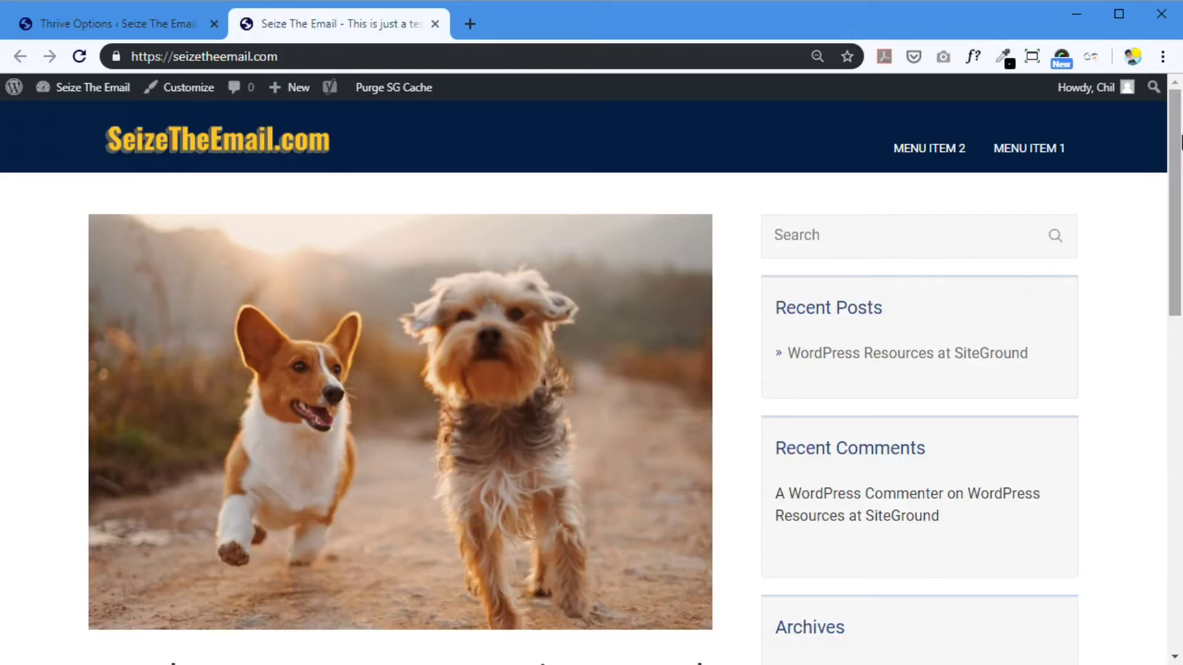
mouse_move(1172, 151)
mouse_down()
mouse_move(1170, 227)
mouse_move(1116, 487)
mouse_up()
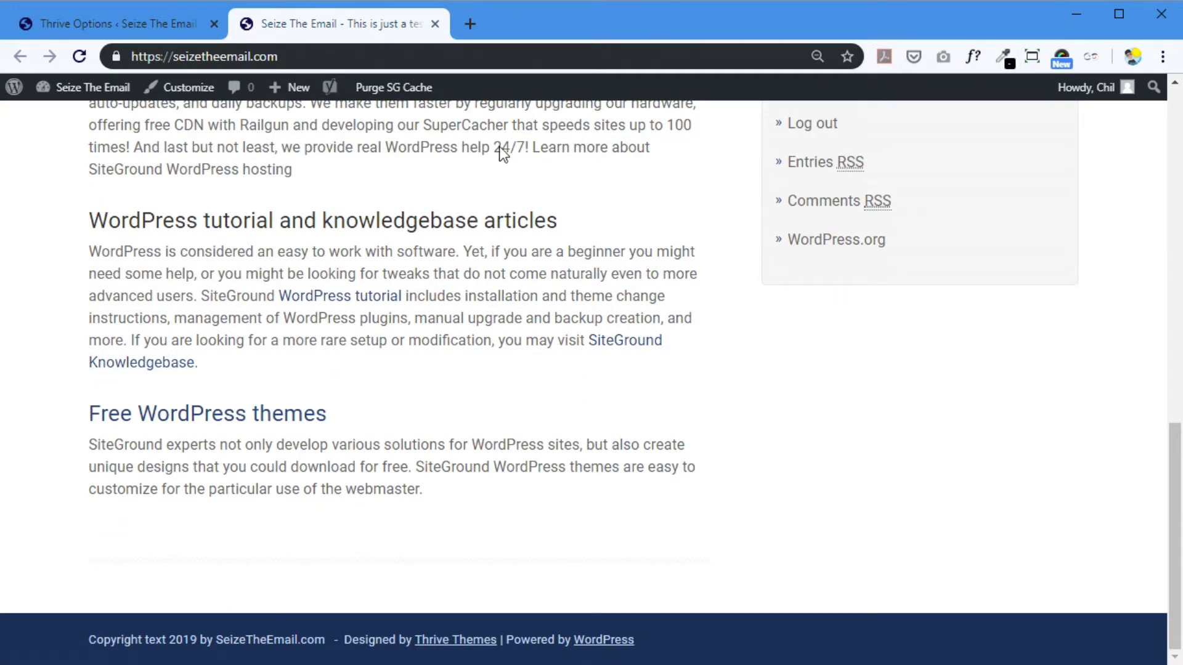
click(83, 58)
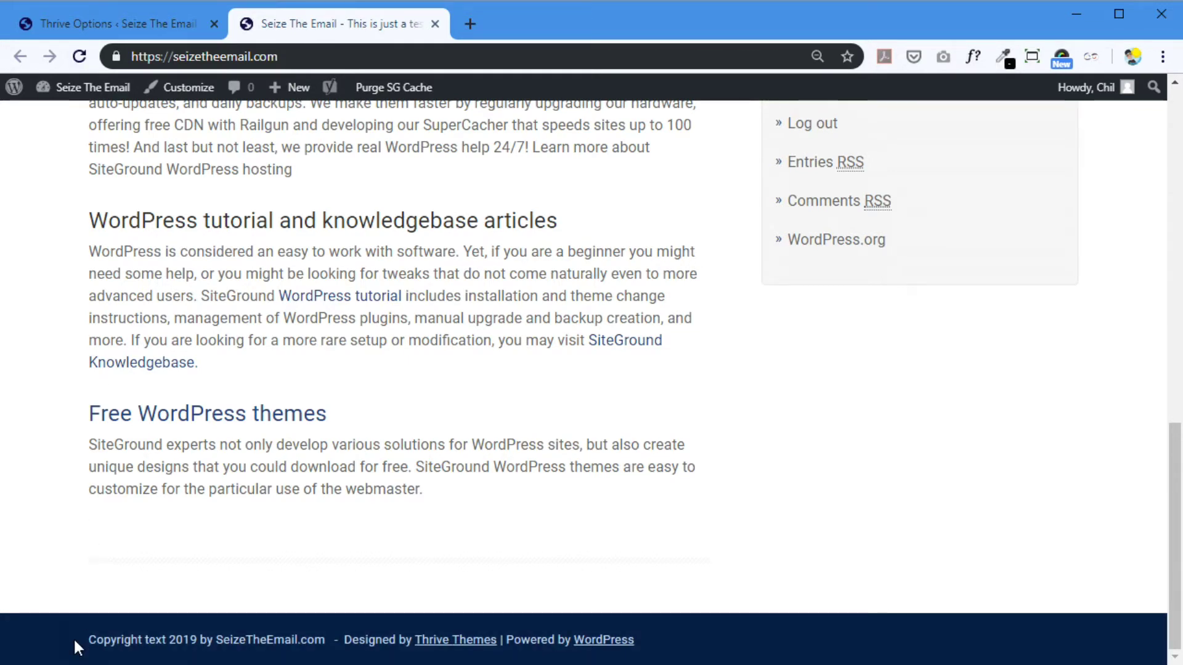
drag(1176, 476, 1174, 130)
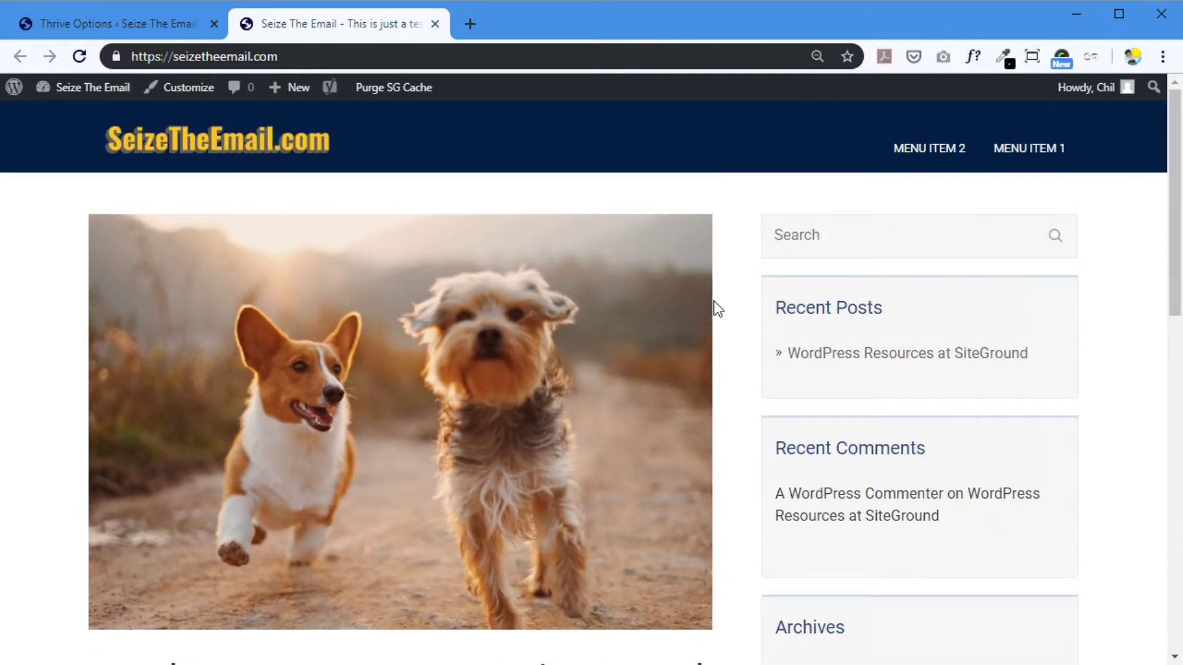